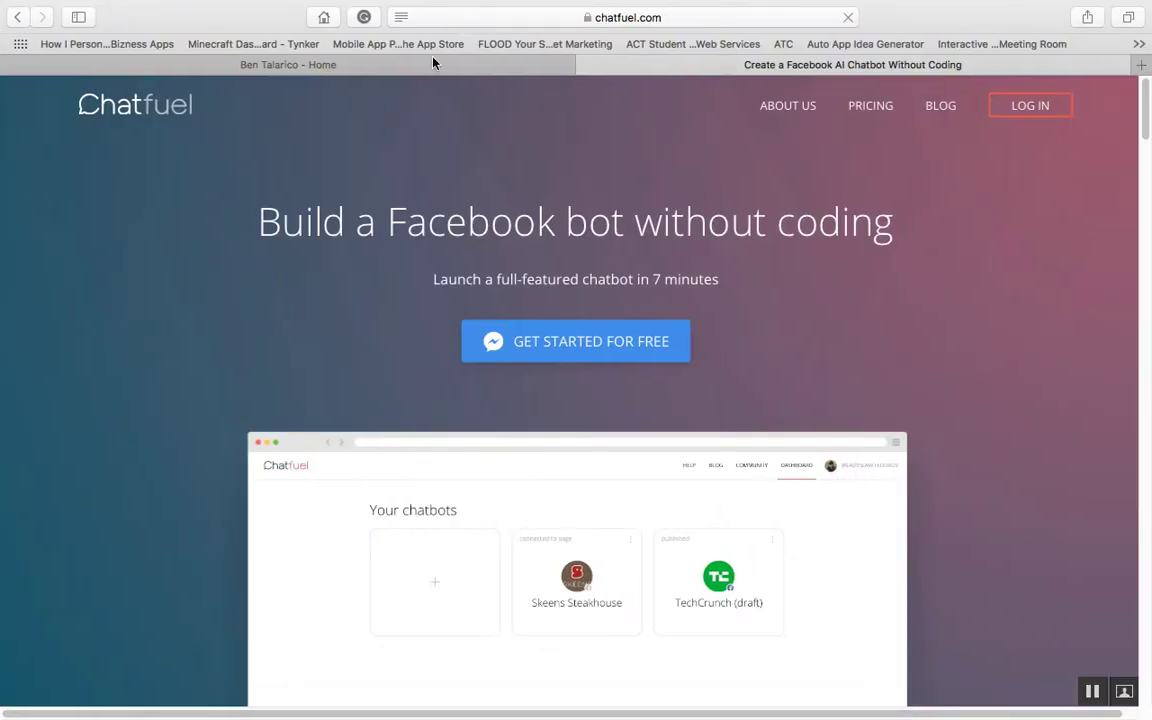
# - Look at the personal website, return to the Chatfuel page, and log in to the dashboard
pyautogui.click(409, 63)
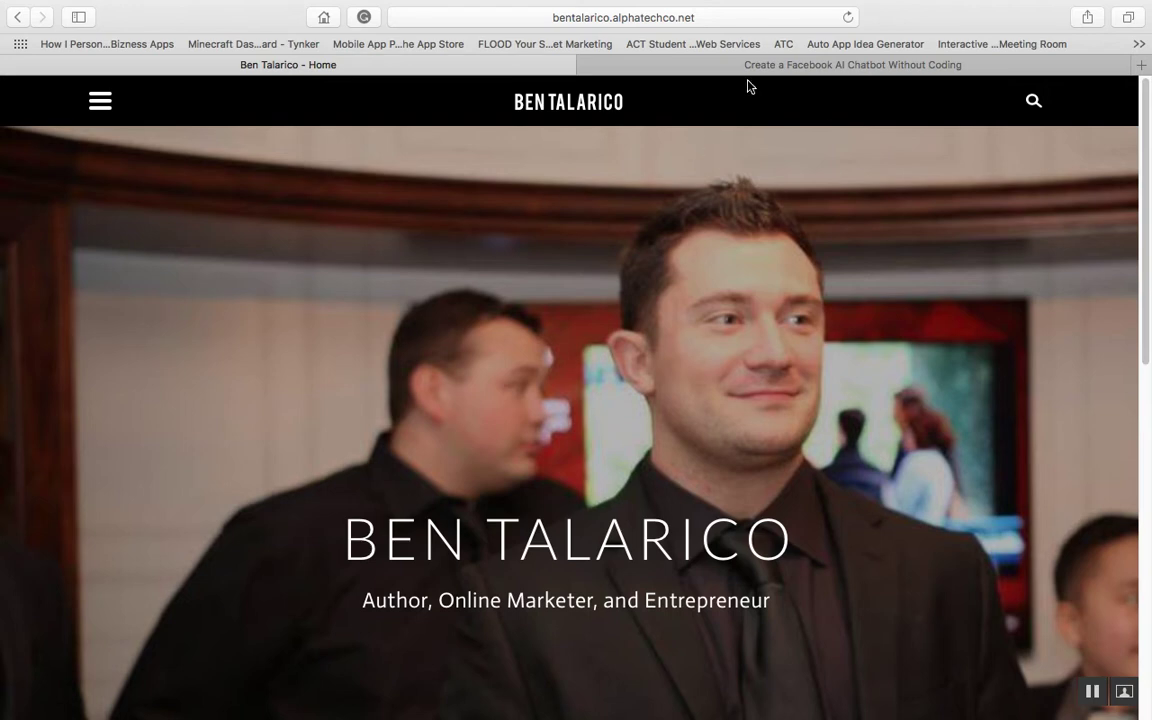
pyautogui.click(797, 66)
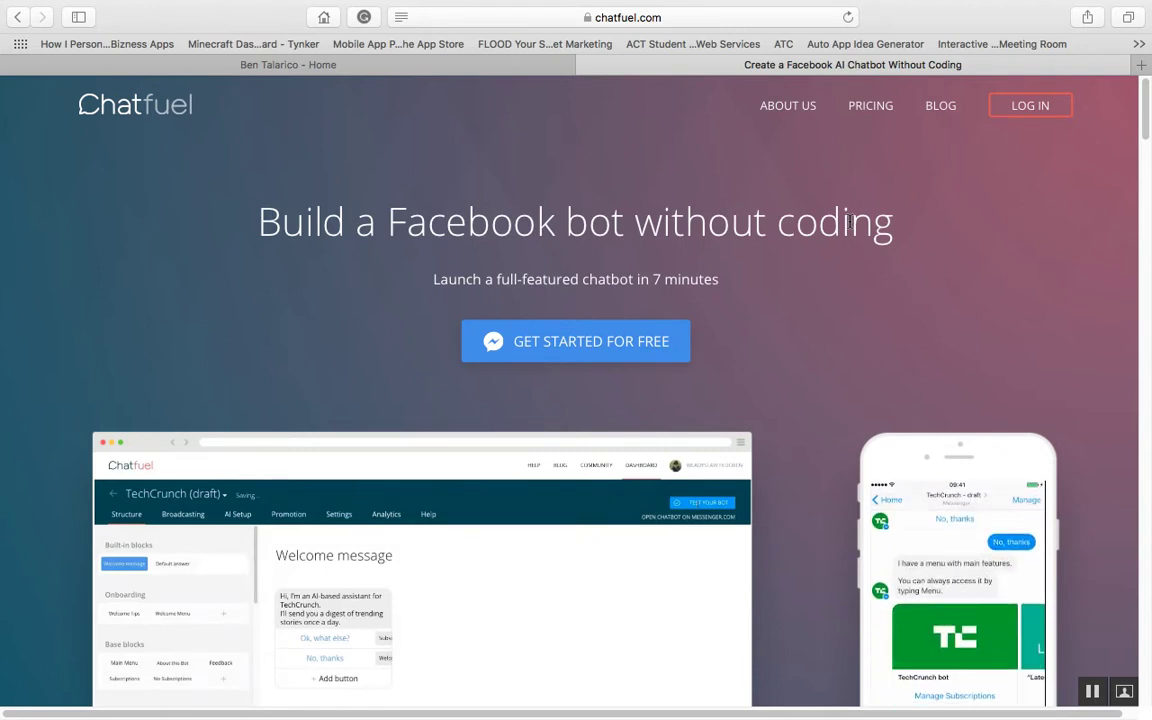
pyautogui.click(1025, 111)
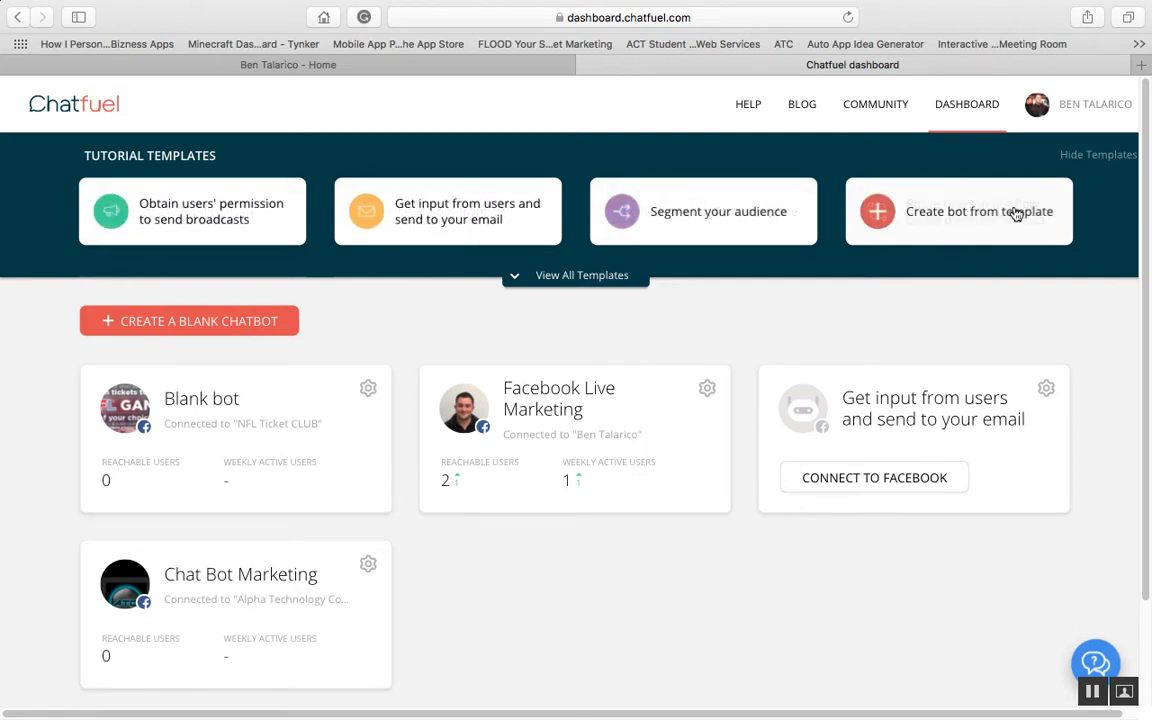
# - Review the full list of bot templates, and open the Online Marketing block of the Blank bot
pyautogui.click(605, 276)
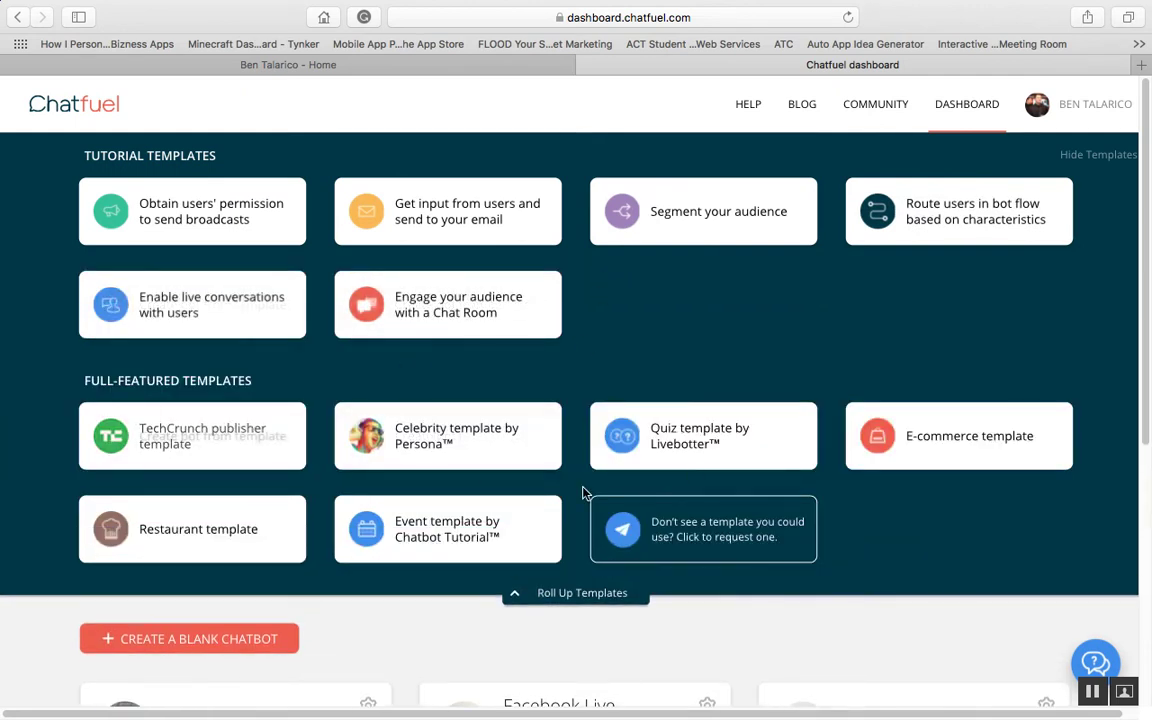
pyautogui.click(566, 594)
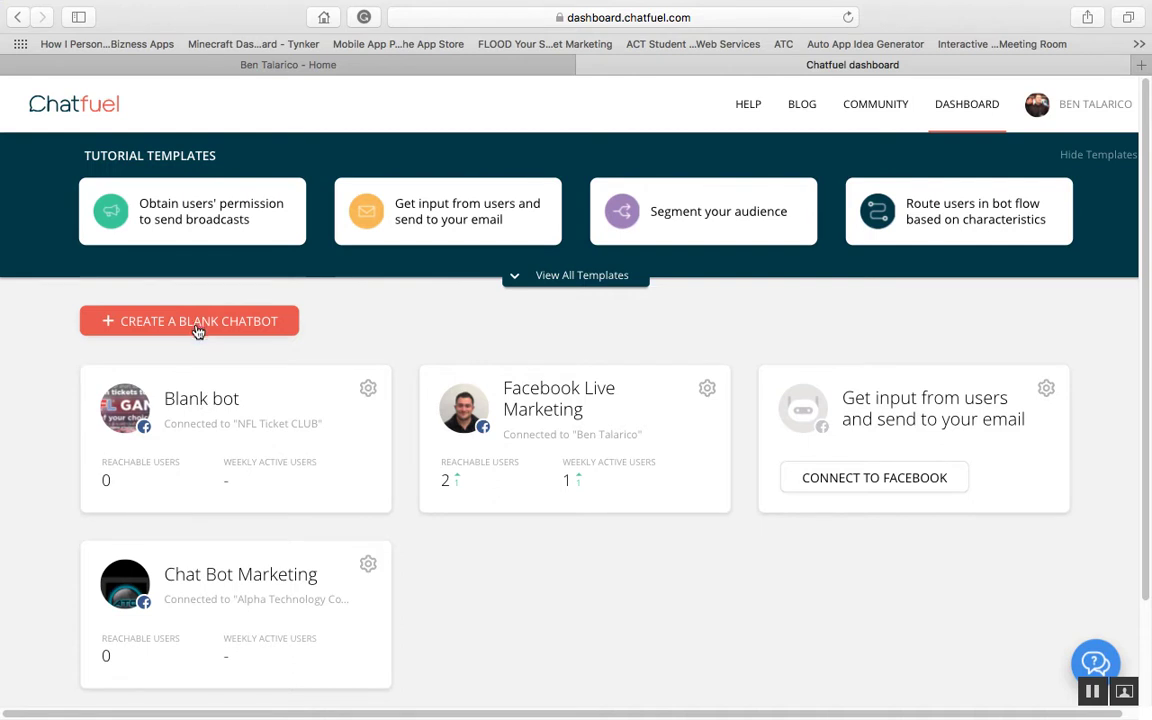
pyautogui.click(231, 418)
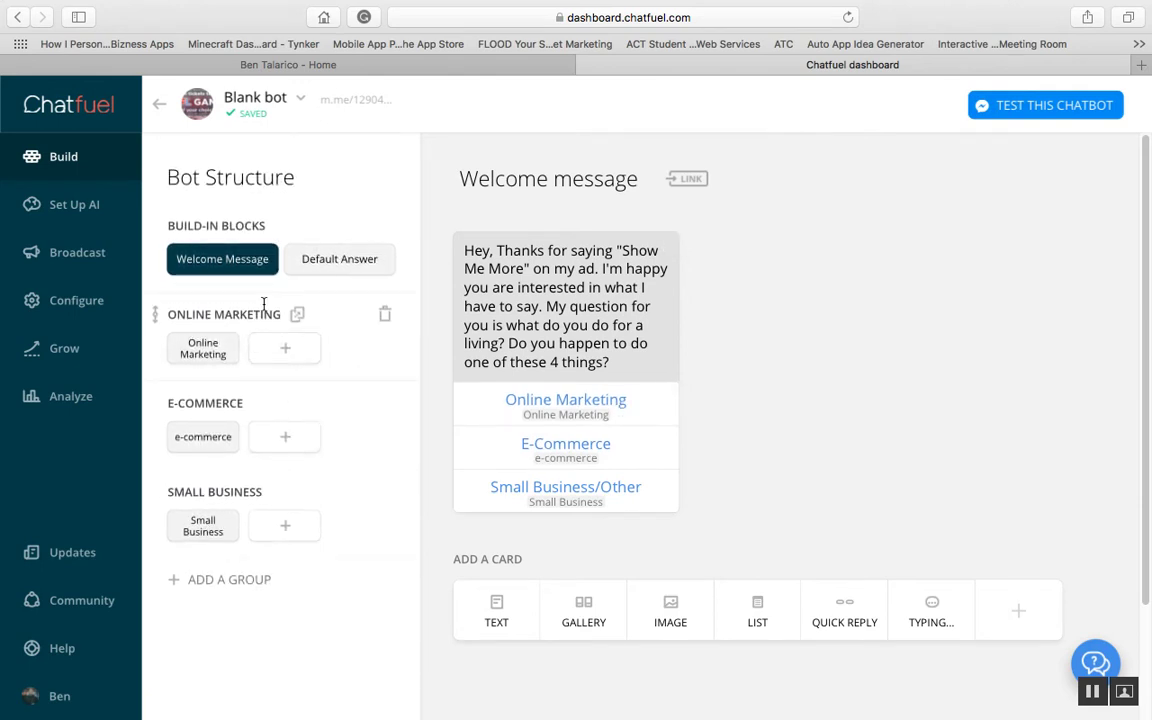
pyautogui.click(203, 349)
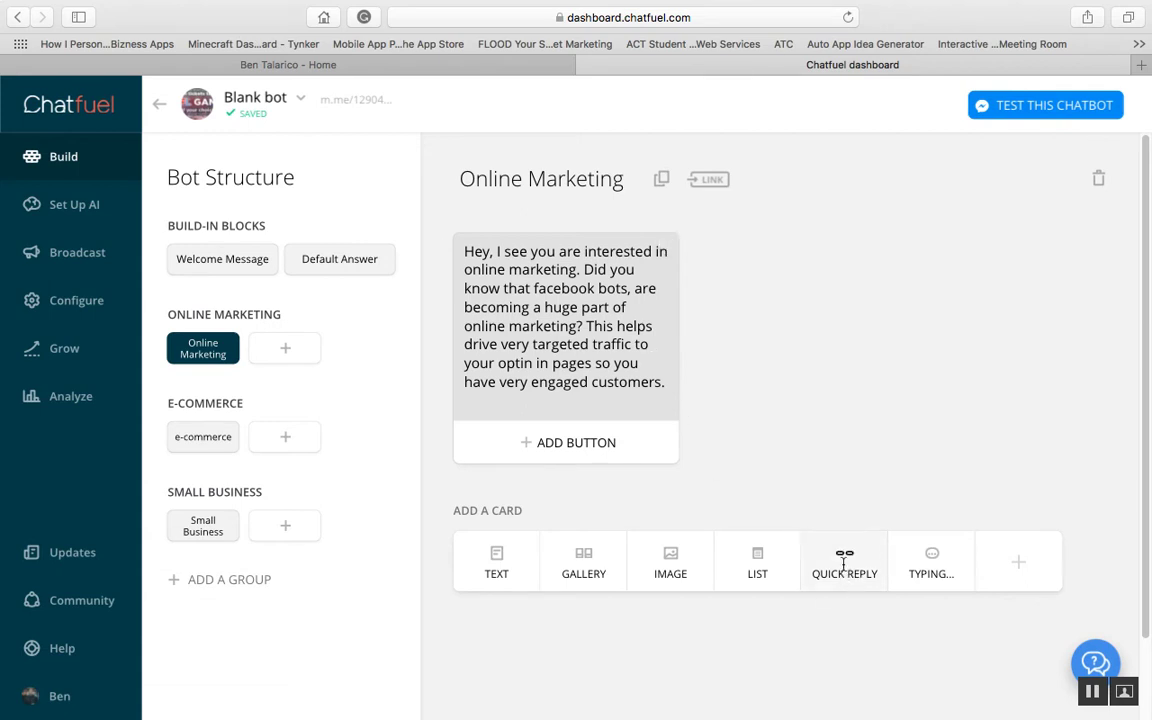
# - Add a Quick Reply card to the Online Marketing block and delete it
pyautogui.moveTo(843, 553); pyautogui.dragTo(825, 448)
pyautogui.click(825, 448)
pyautogui.click(843, 550)
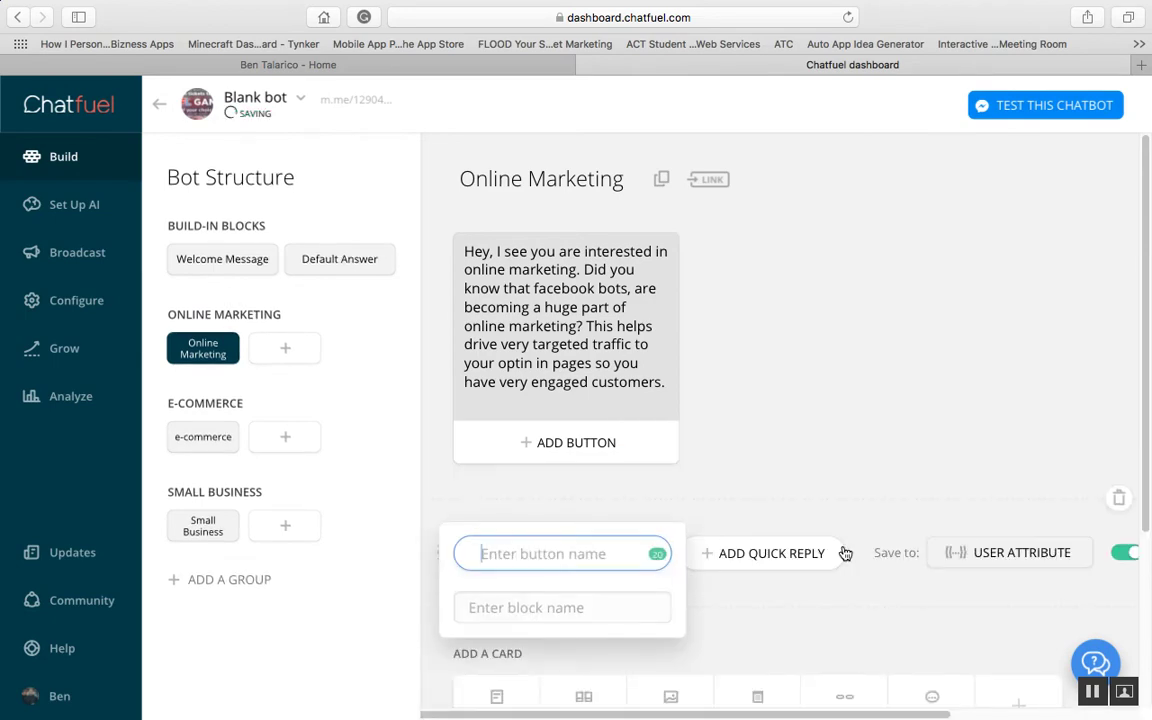
pyautogui.click(1117, 497)
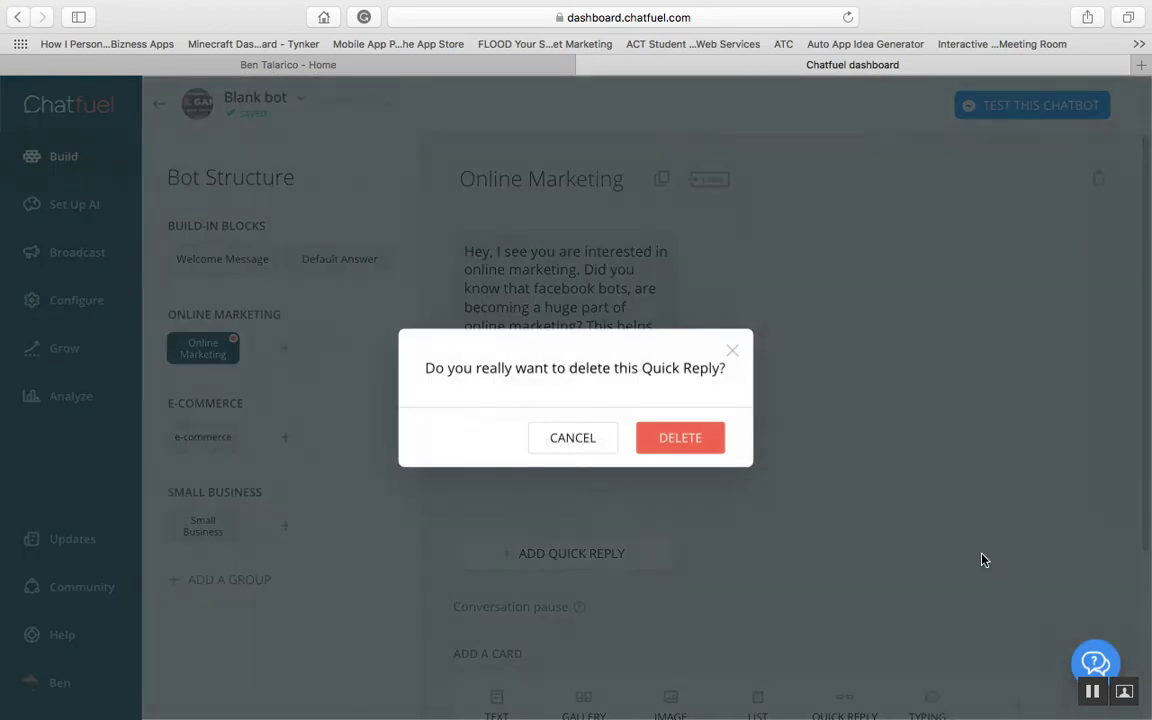
pyautogui.click(680, 437)
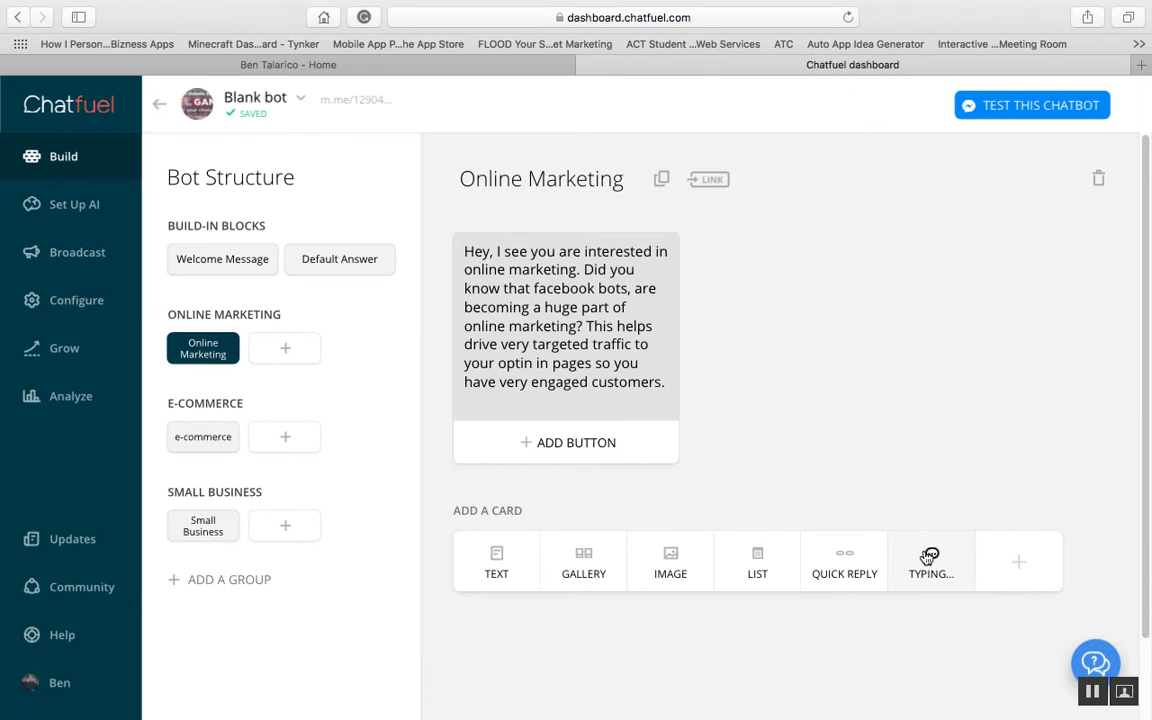
# - Try a typing card with a 1.4-second delay above the Online Marketing message, and delete the card
pyautogui.click(928, 632)
pyautogui.moveTo(440, 520); pyautogui.dragTo(466, 232)
pyautogui.click(818, 263)
pyautogui.moveTo(818, 266); pyautogui.dragTo(828, 265)
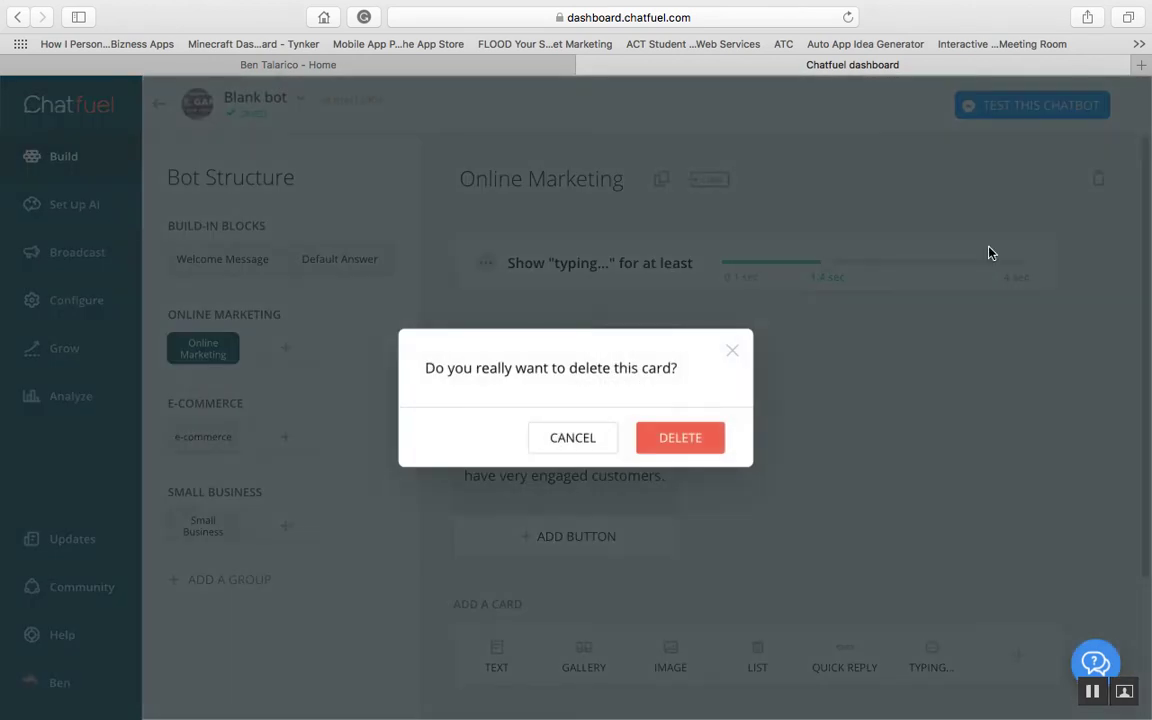
pyautogui.click(696, 437)
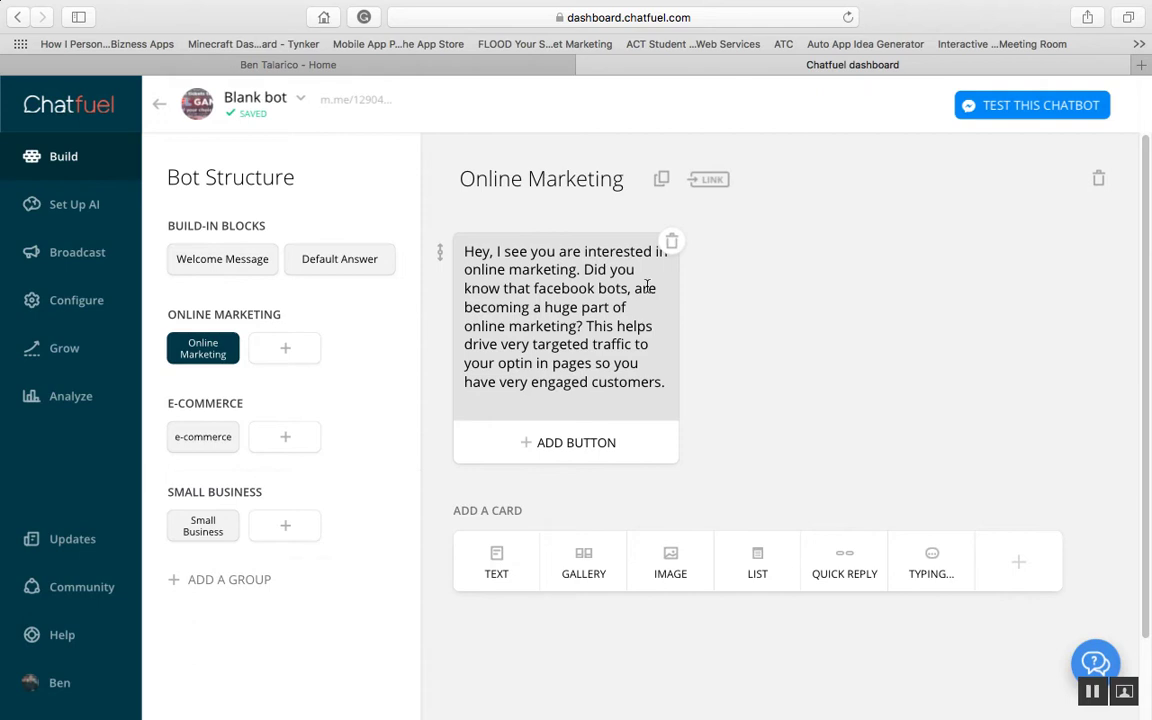
# - Check the message's button options, and try a Go To Block card with its redirect choices before deleting it
pyautogui.click(556, 440)
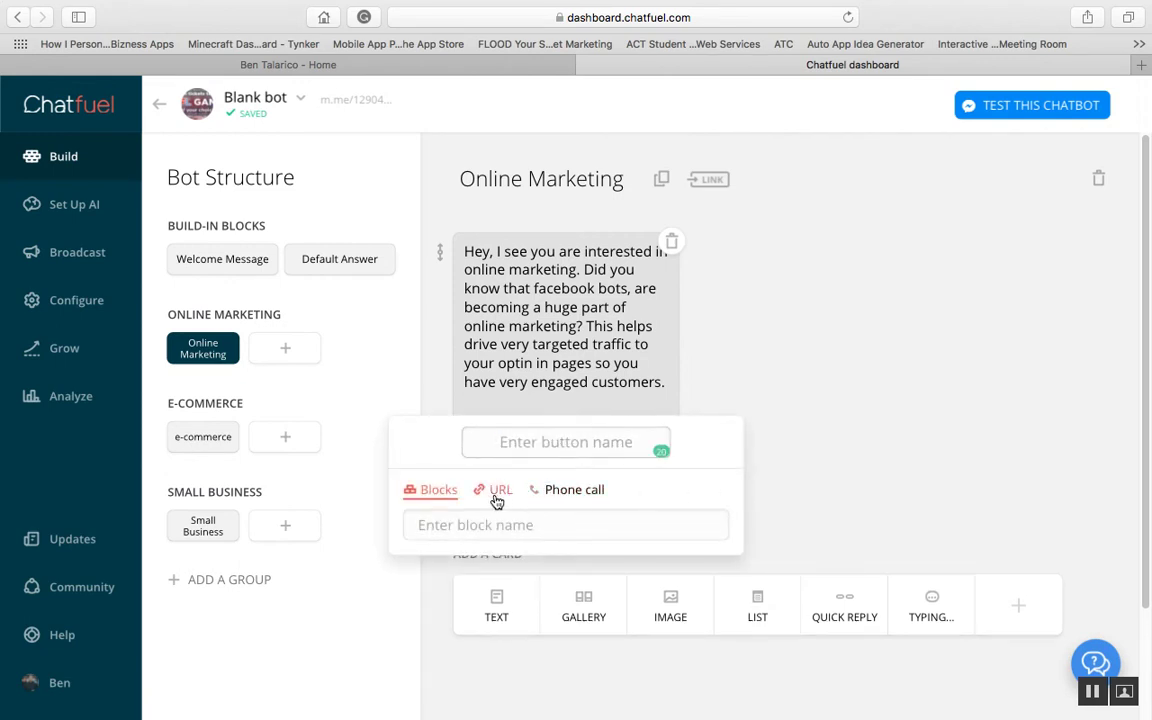
pyautogui.click(866, 440)
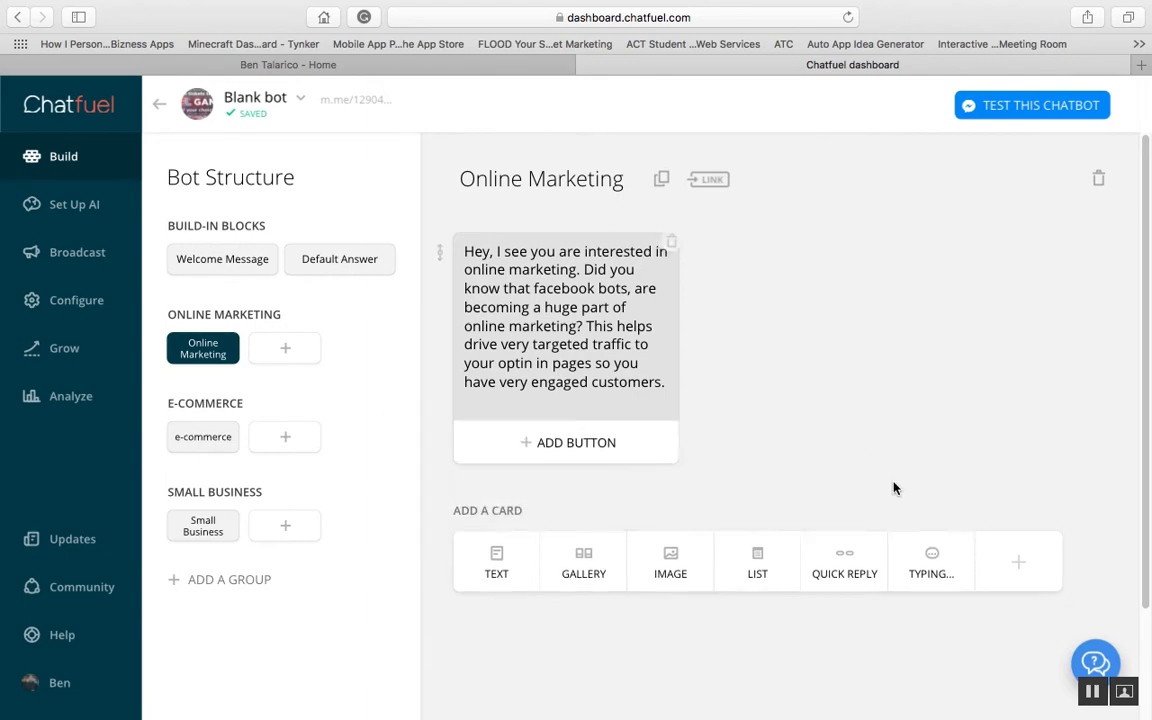
pyautogui.click(1019, 563)
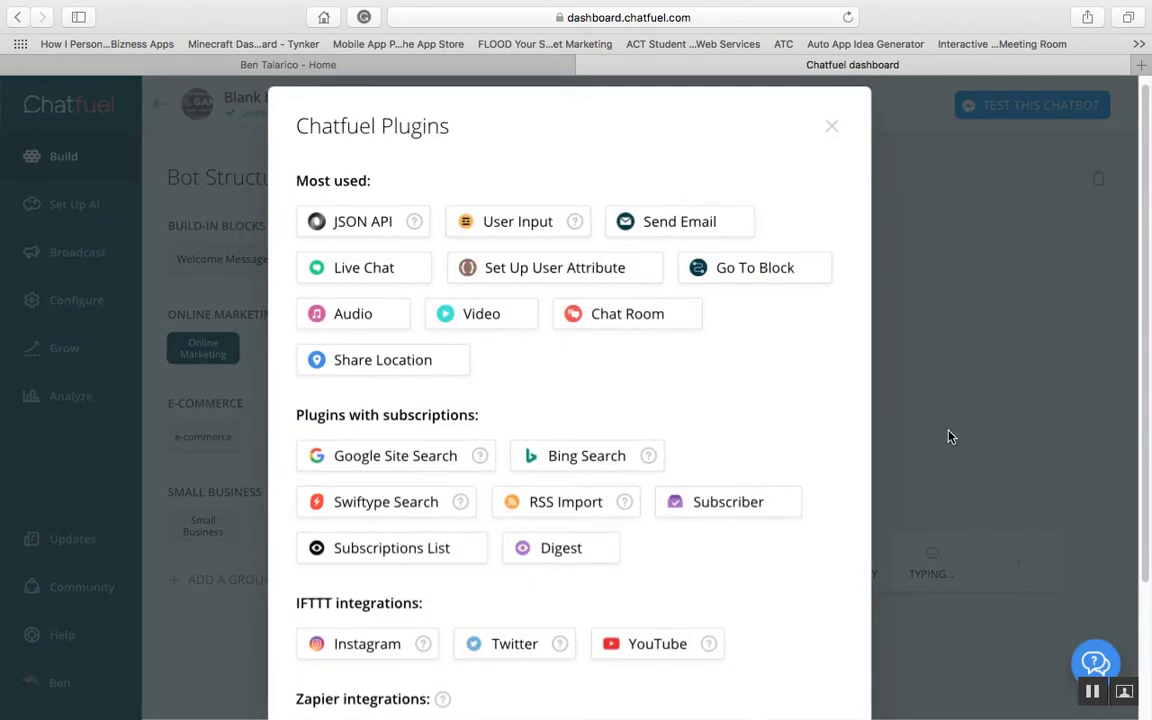
pyautogui.click(752, 268)
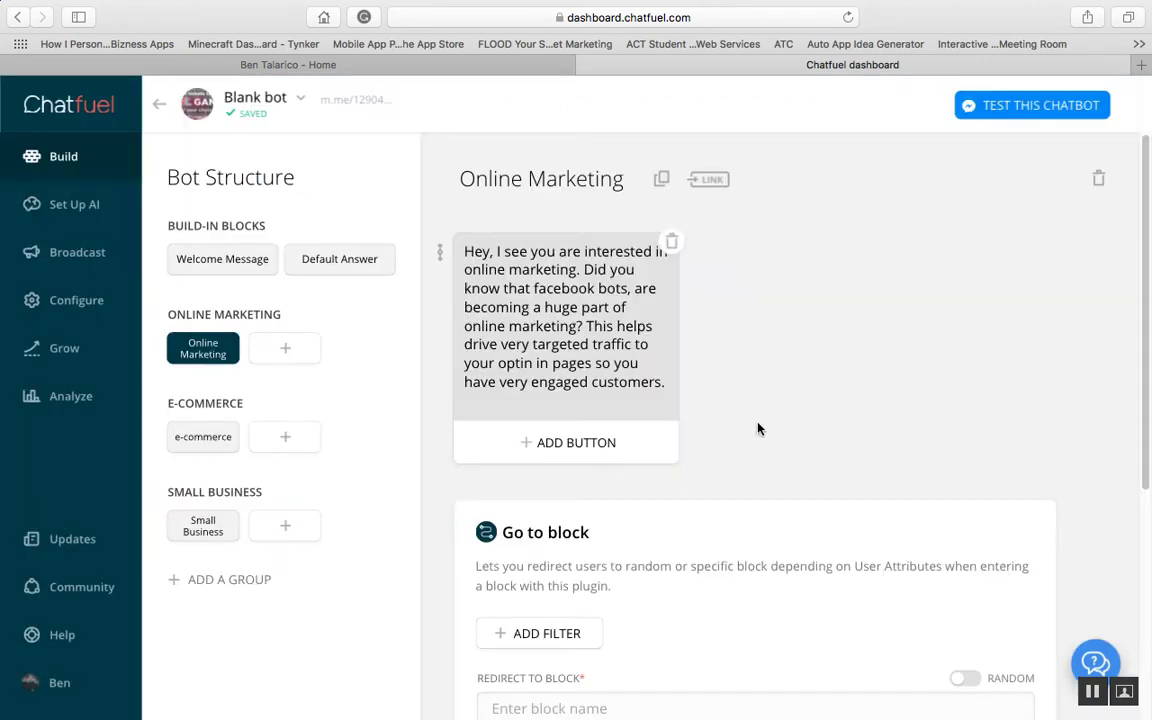
pyautogui.scroll(-3, 671, 514)
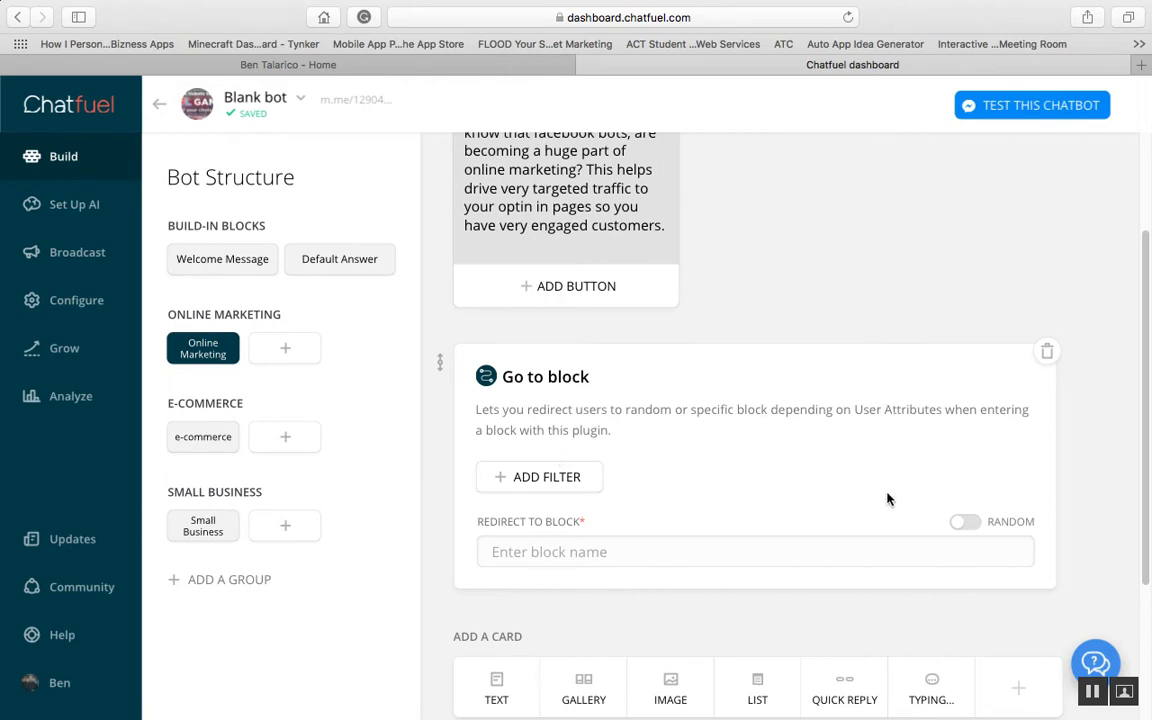
pyautogui.click(544, 550)
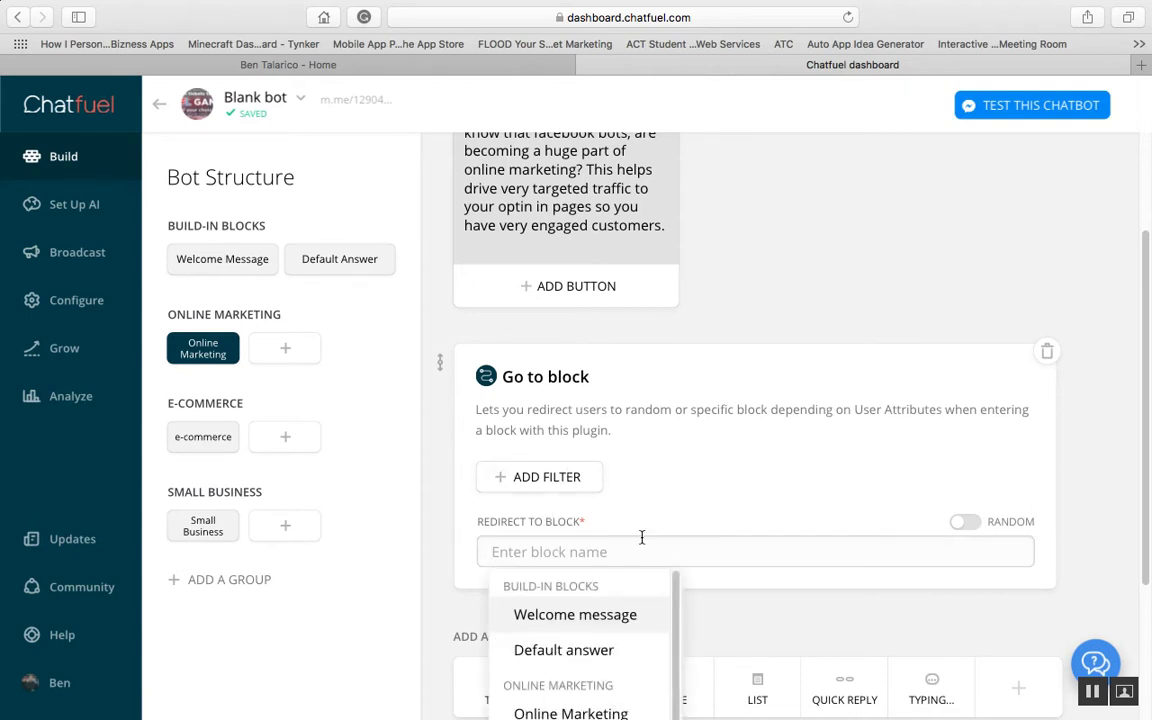
pyautogui.scroll(-3, 659, 548)
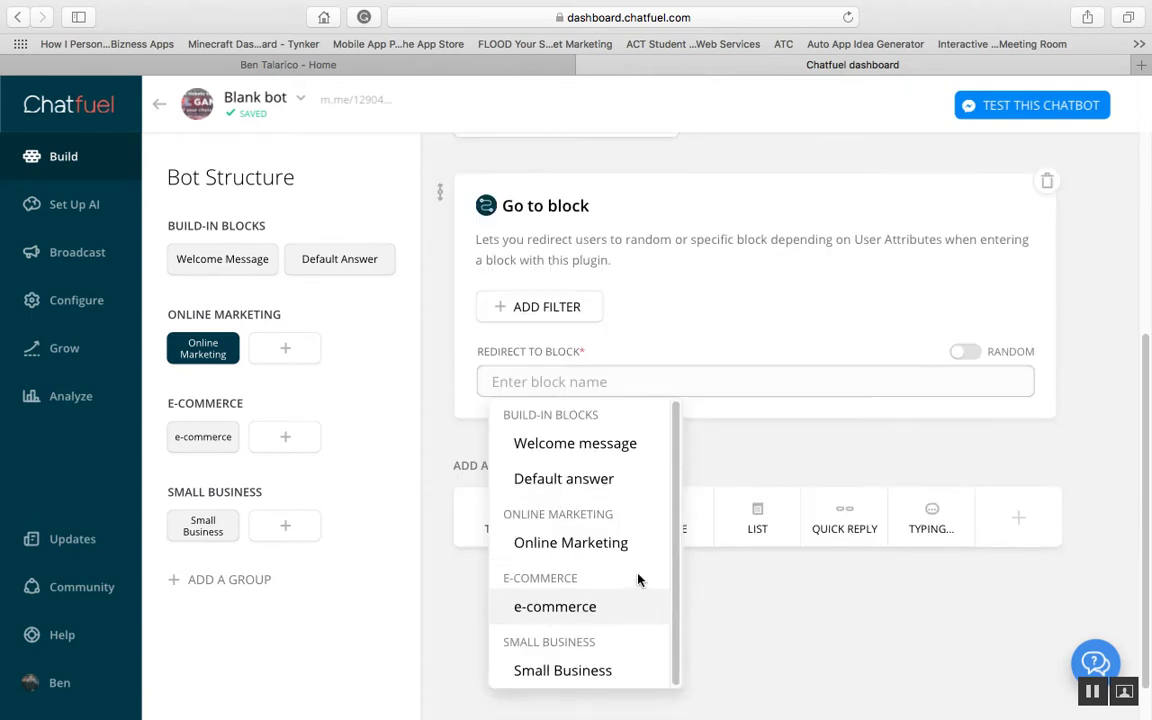
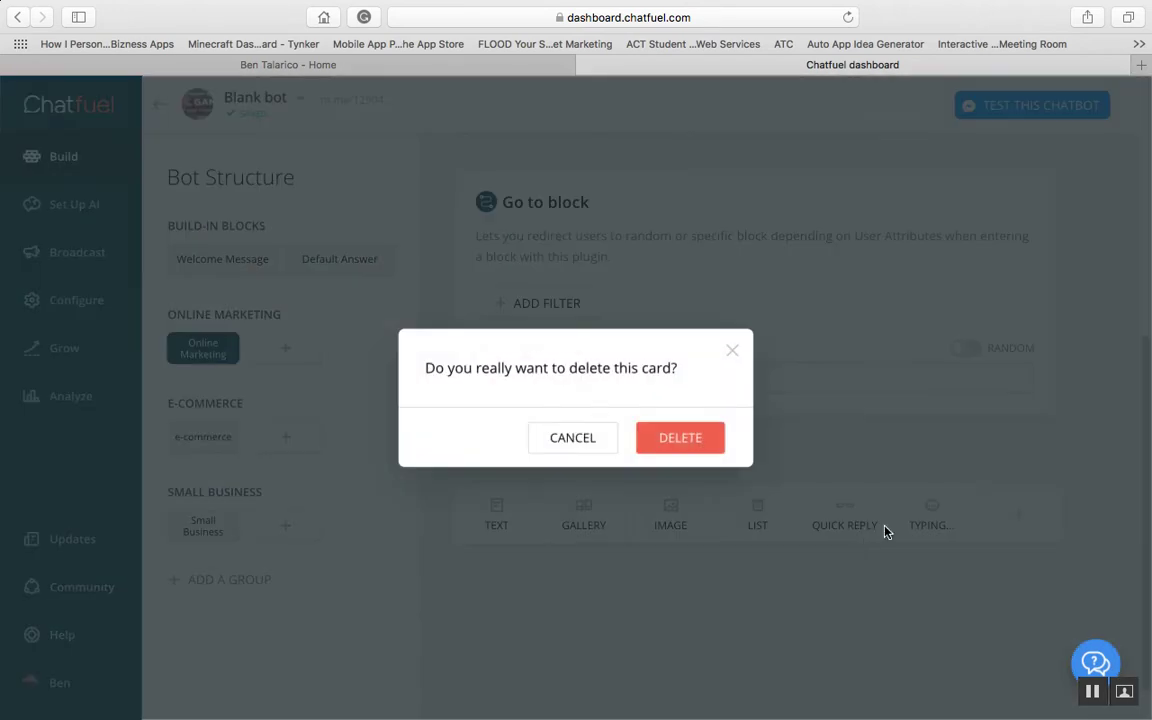
pyautogui.click(687, 438)
# - Try a Quick Reply card beneath the Online Marketing message with an unnamed reply, and delete the card
pyautogui.click(846, 472)
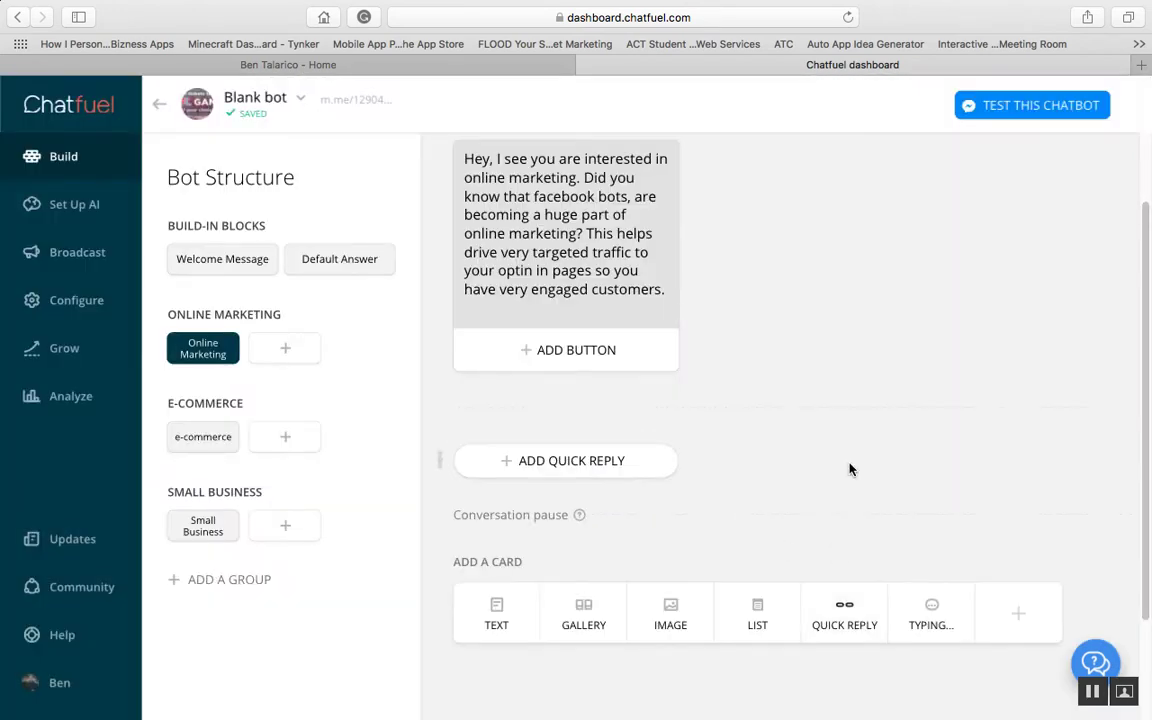
pyautogui.click(566, 460)
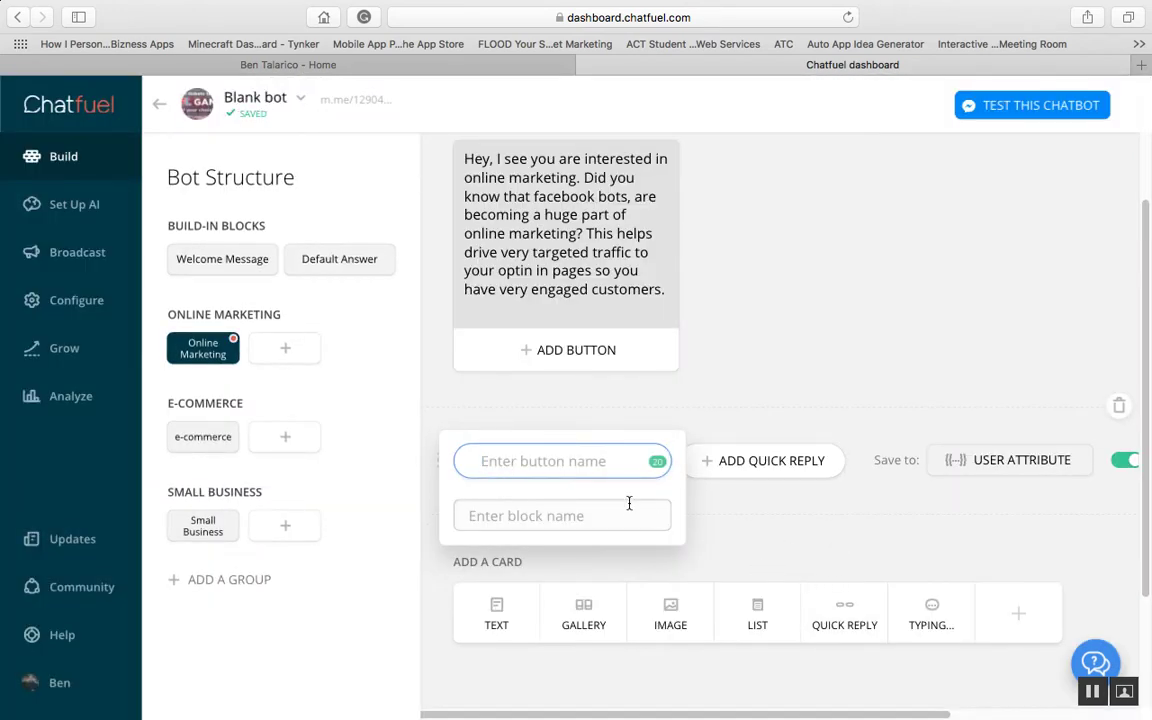
pyautogui.click(784, 550)
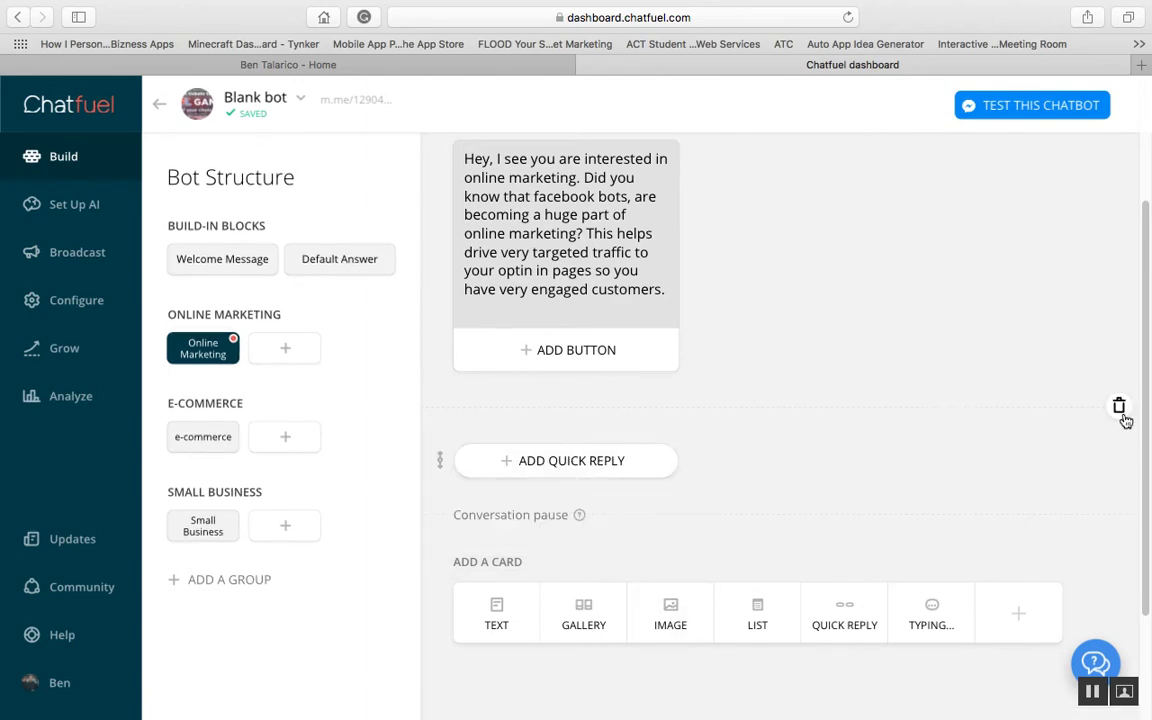
pyautogui.click(1119, 405)
pyautogui.click(697, 436)
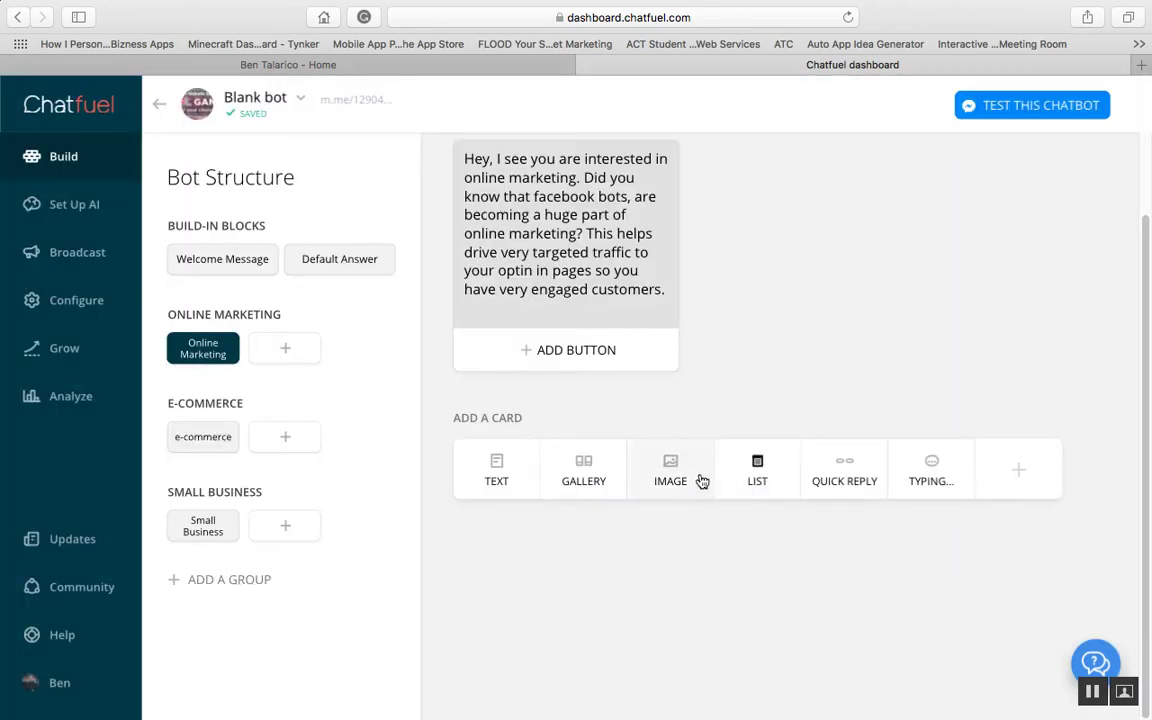
# - Add a List card below the Online Marketing message, inspect its item fields, and delete the card
pyautogui.click(760, 478)
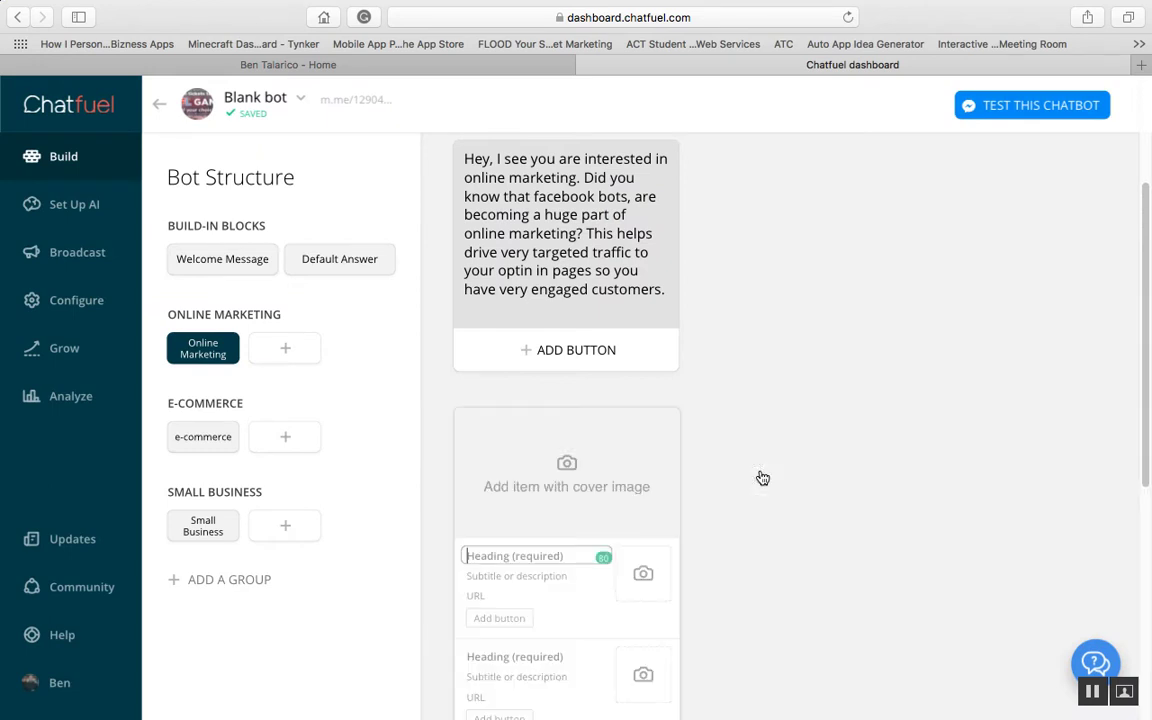
pyautogui.scroll(-2, 689, 522)
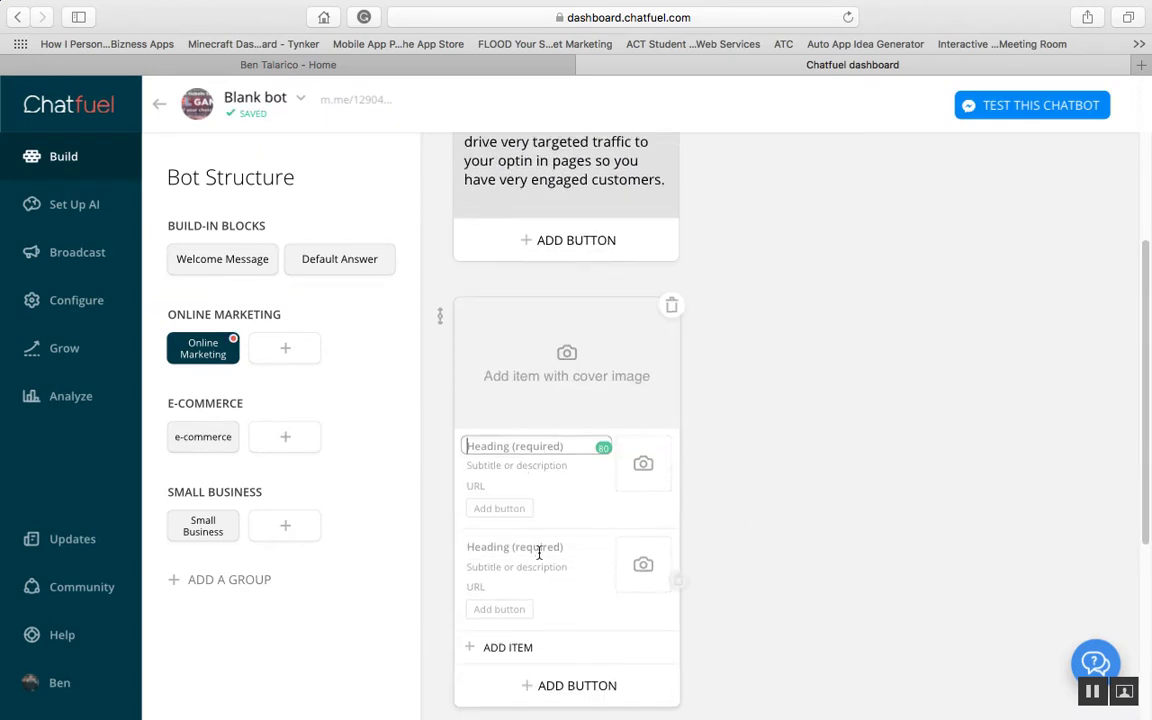
pyautogui.scroll(-3, 537, 550)
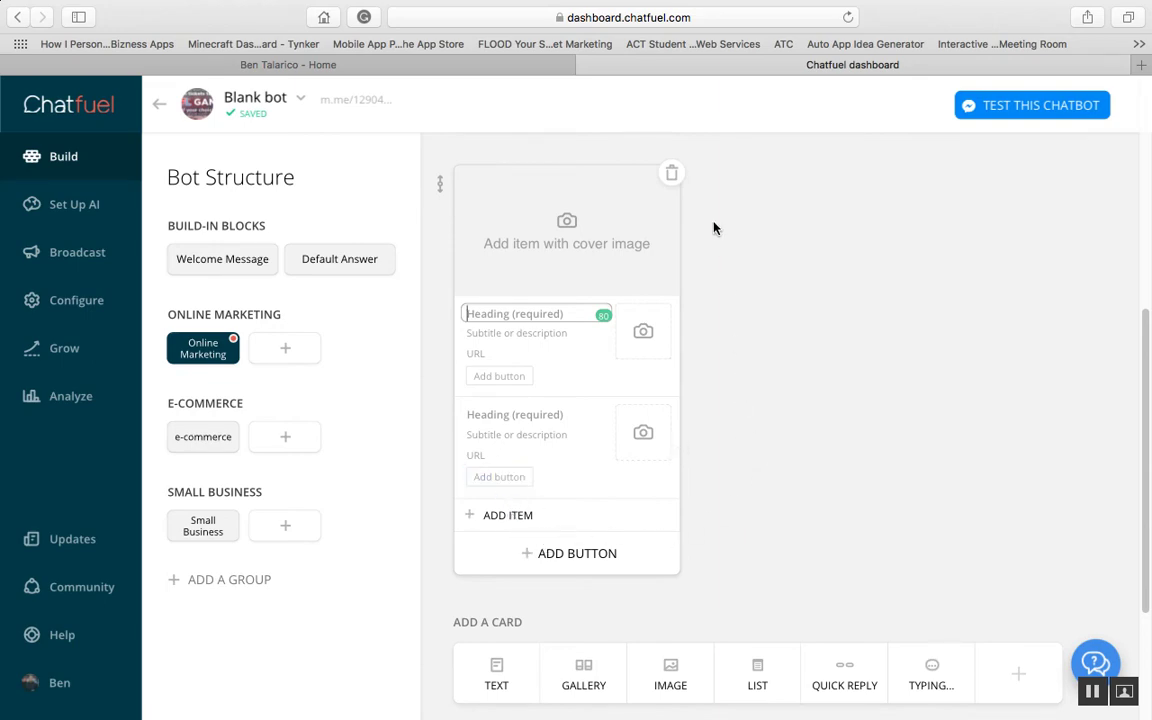
pyautogui.click(671, 174)
pyautogui.click(666, 436)
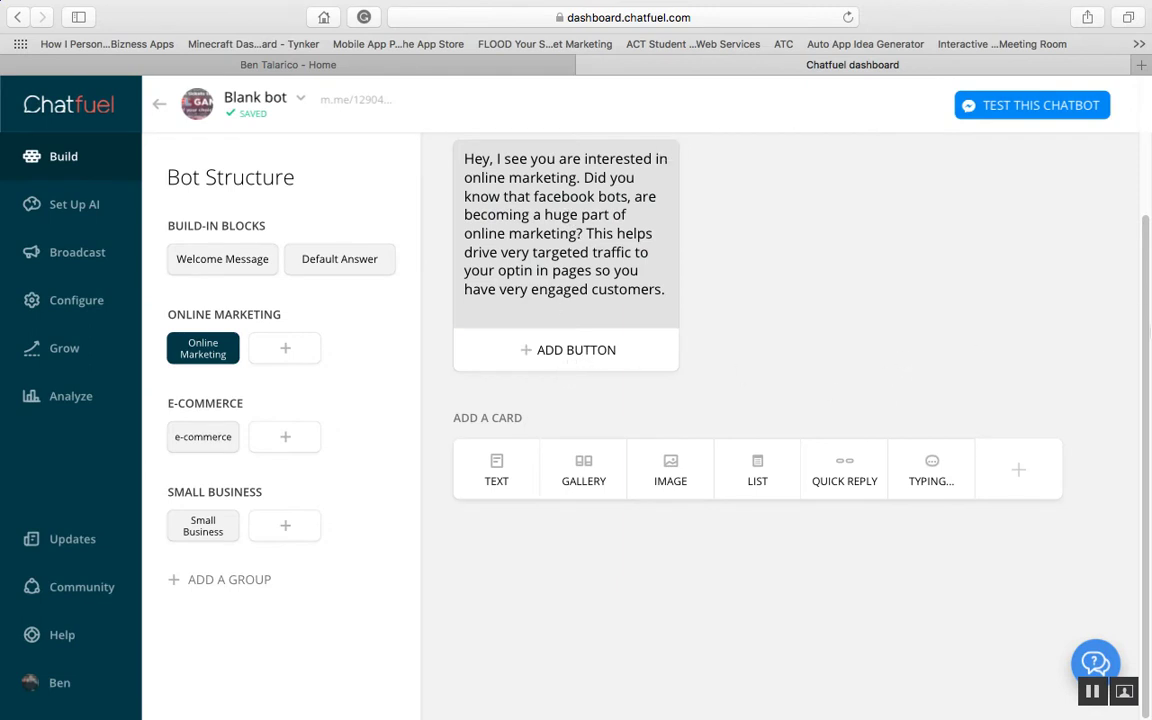
# - Open the e-commerce block and review its typing delay and image cards
pyautogui.moveTo(1139, 334); pyautogui.dragTo(1143, 220)
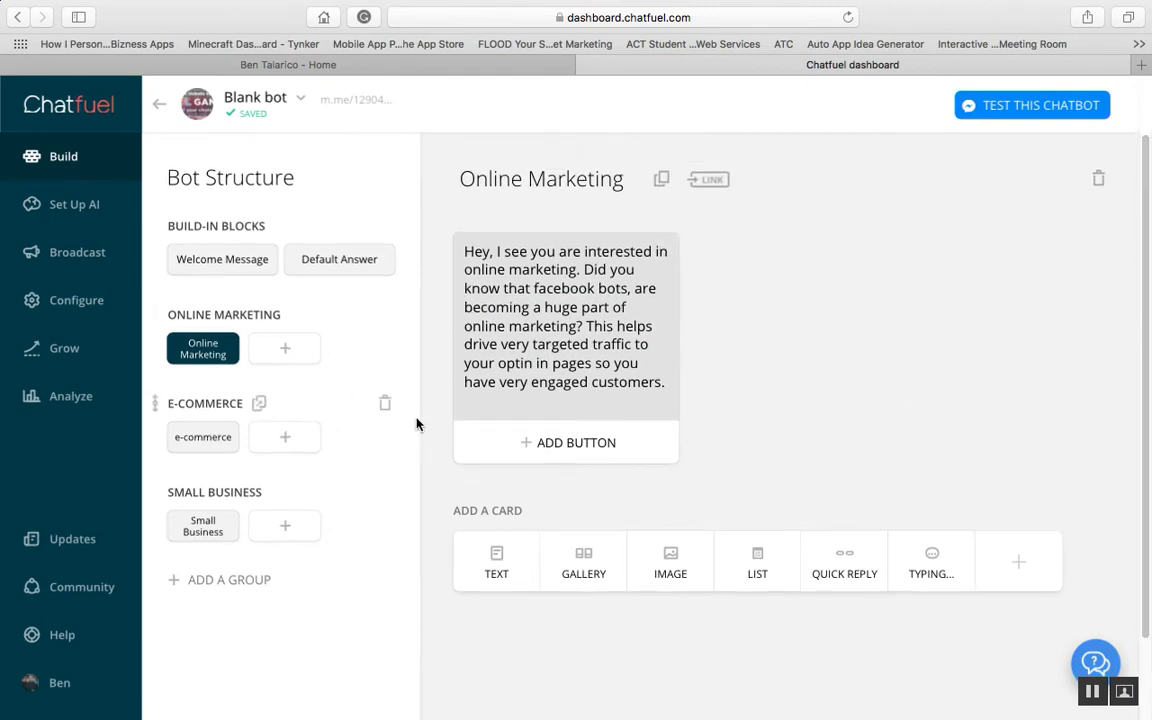
pyautogui.click(205, 443)
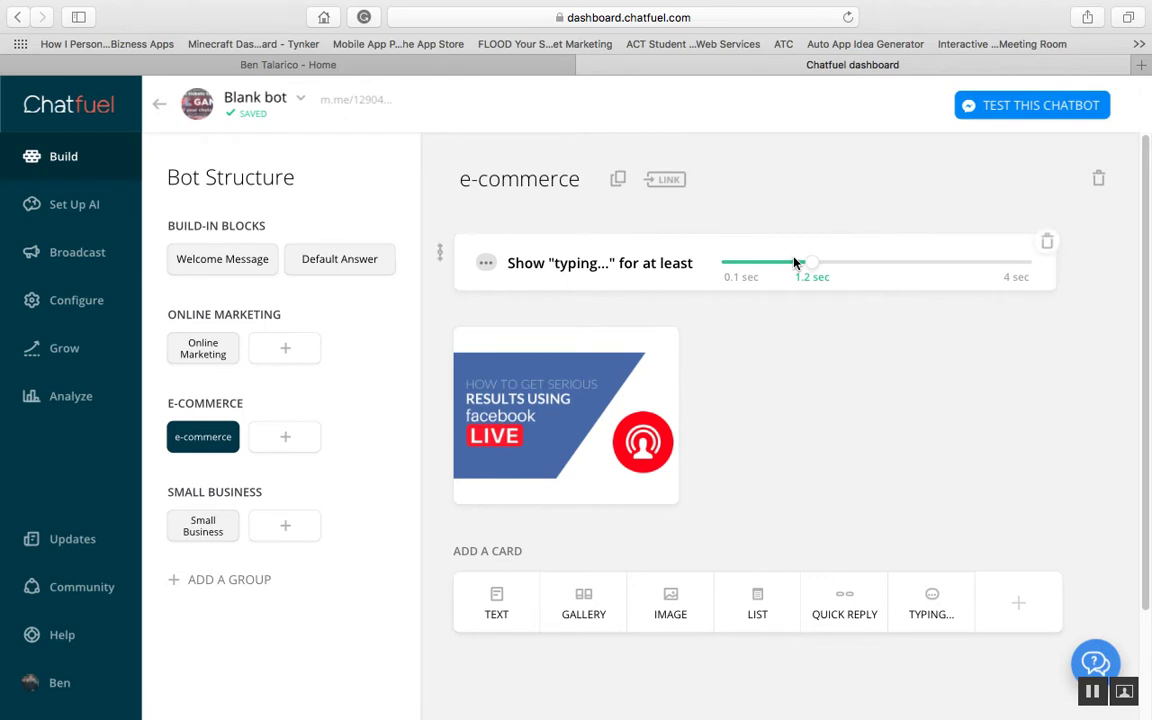
pyautogui.moveTo(599, 435)
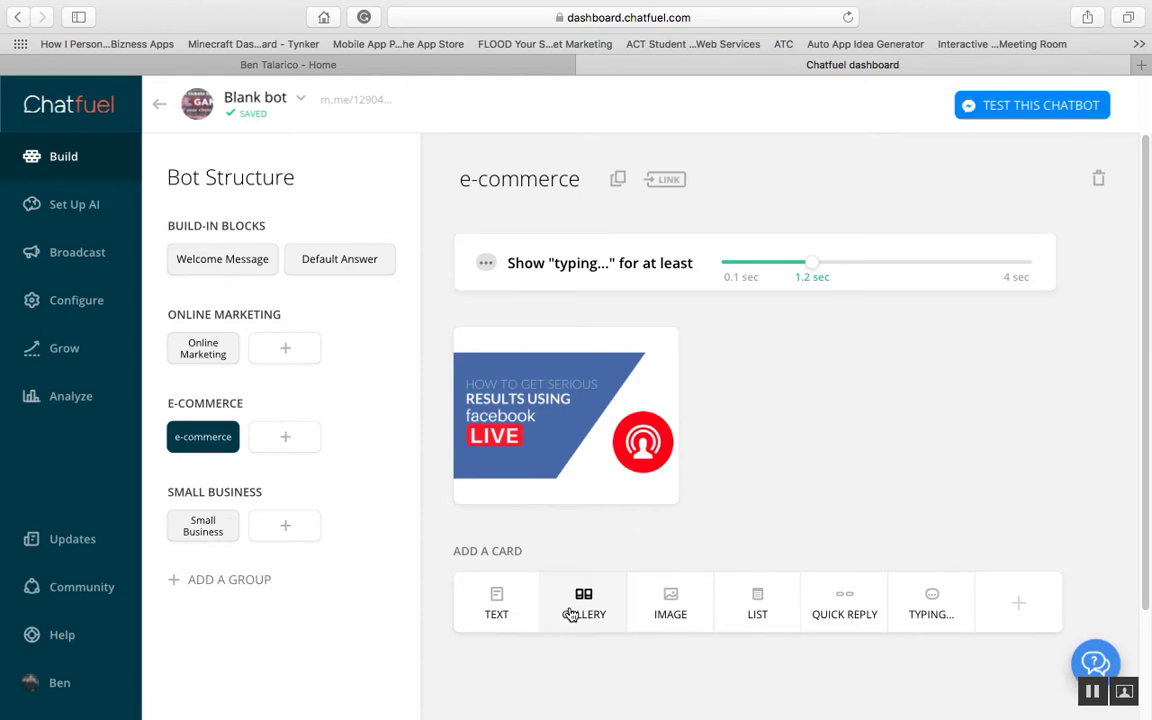
# - Browse the Chatfuel plugins available for the e-commerce block, including the subscription, IFTTT and Zapier integrations
pyautogui.click(1030, 606)
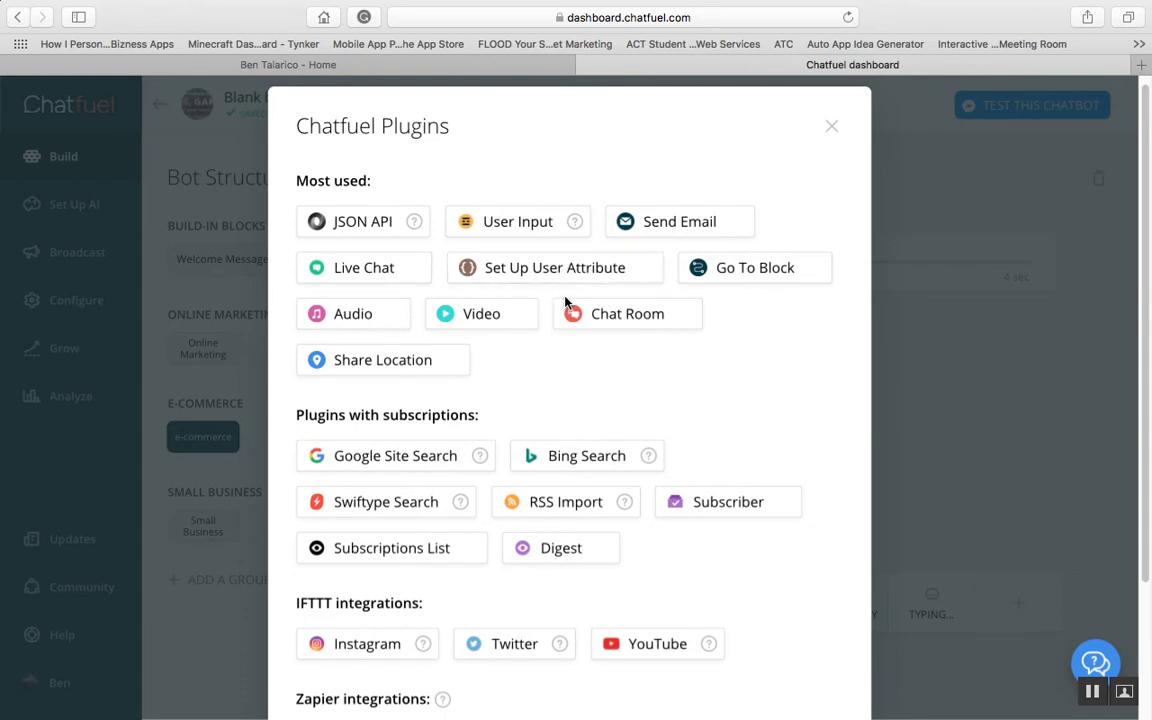
pyautogui.scroll(1, 618, 350)
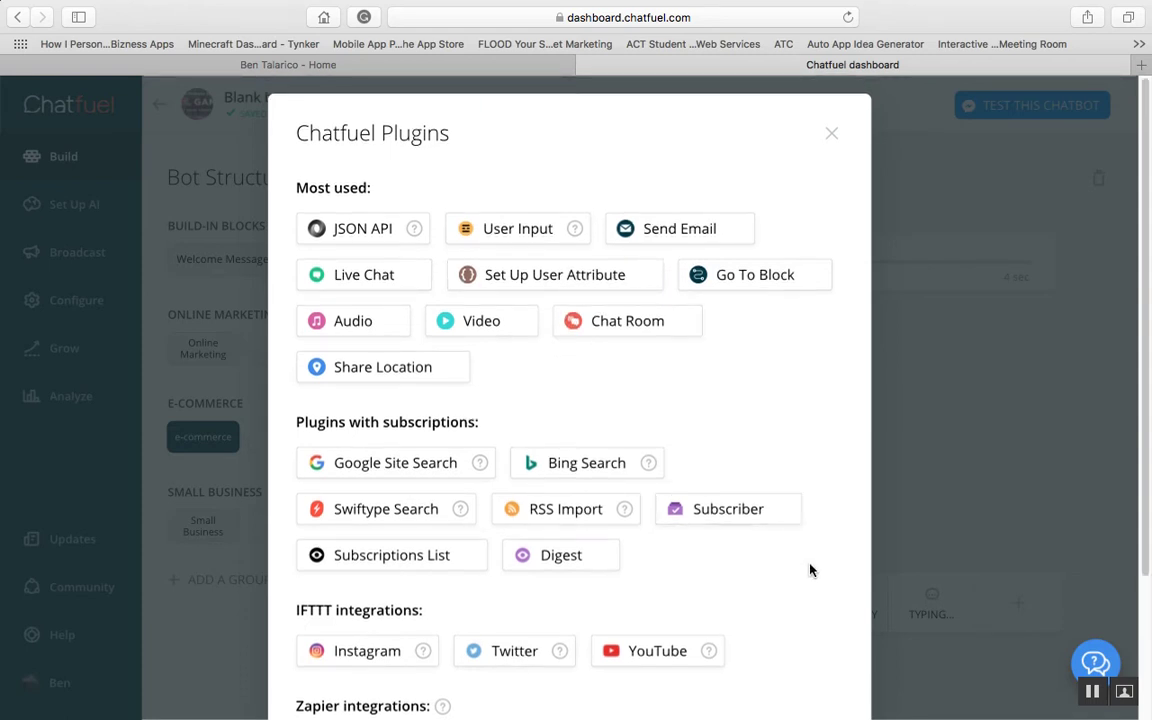
pyautogui.scroll(-4, 823, 566)
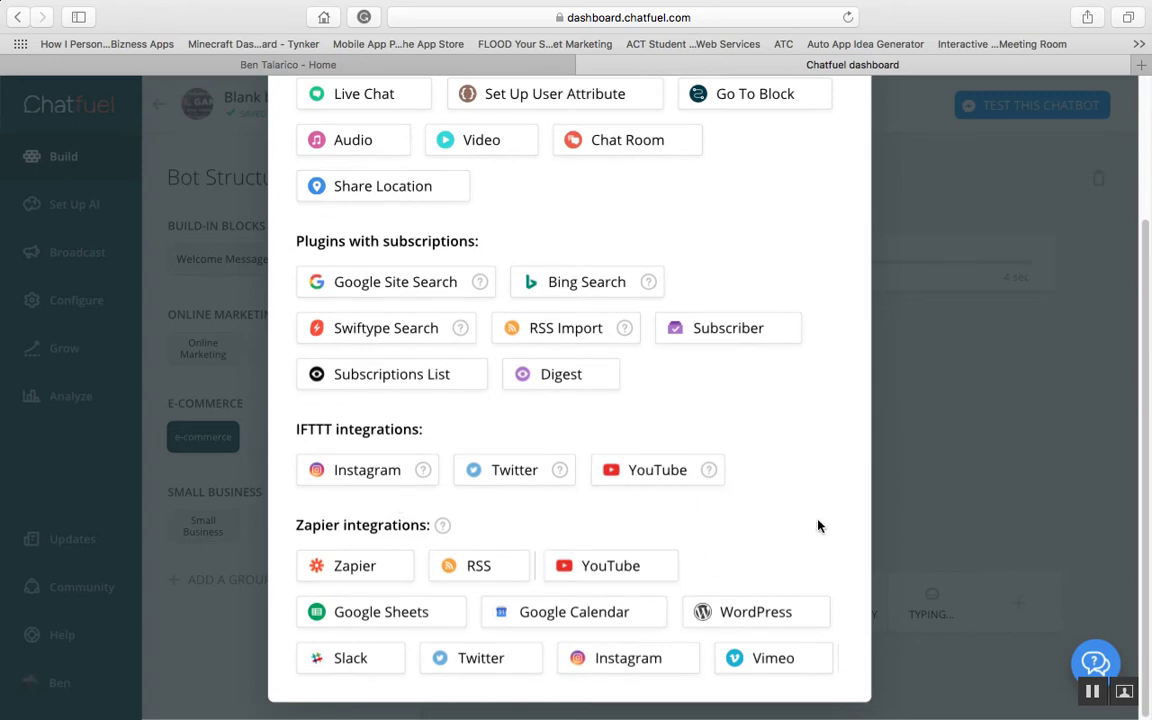
pyautogui.scroll(1, 815, 519)
pyautogui.scroll(4, 814, 515)
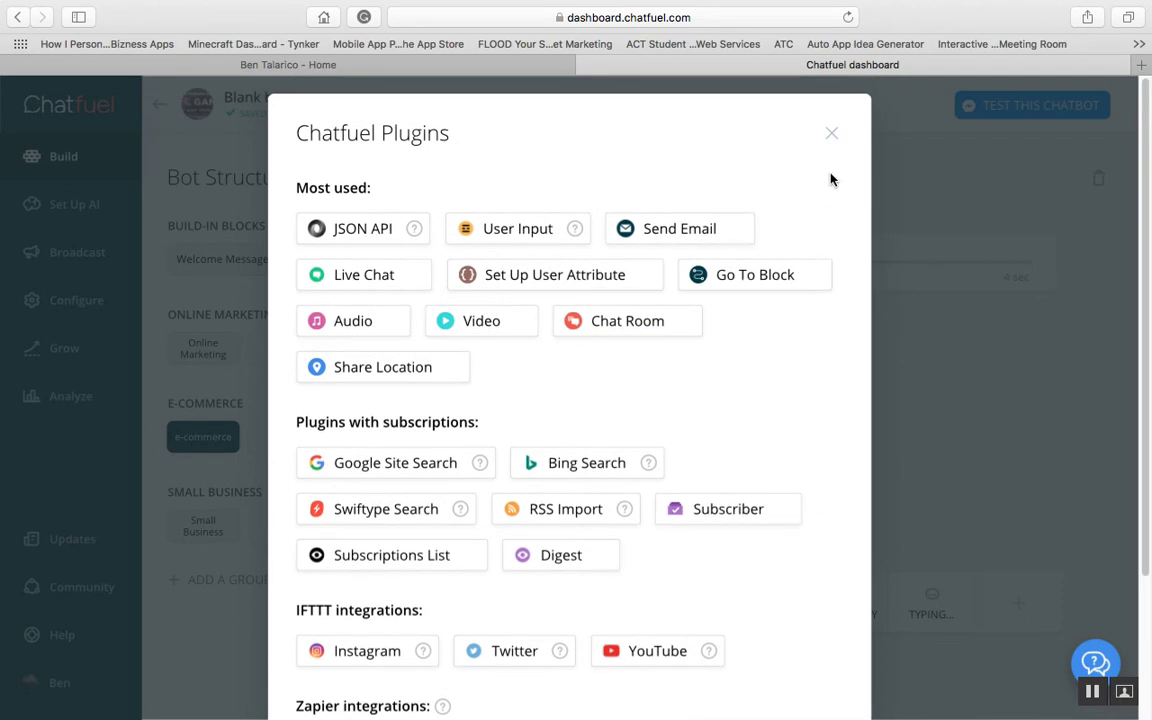
# - Close the plugin list and review the Small Business block and the Welcome message block
pyautogui.click(831, 133)
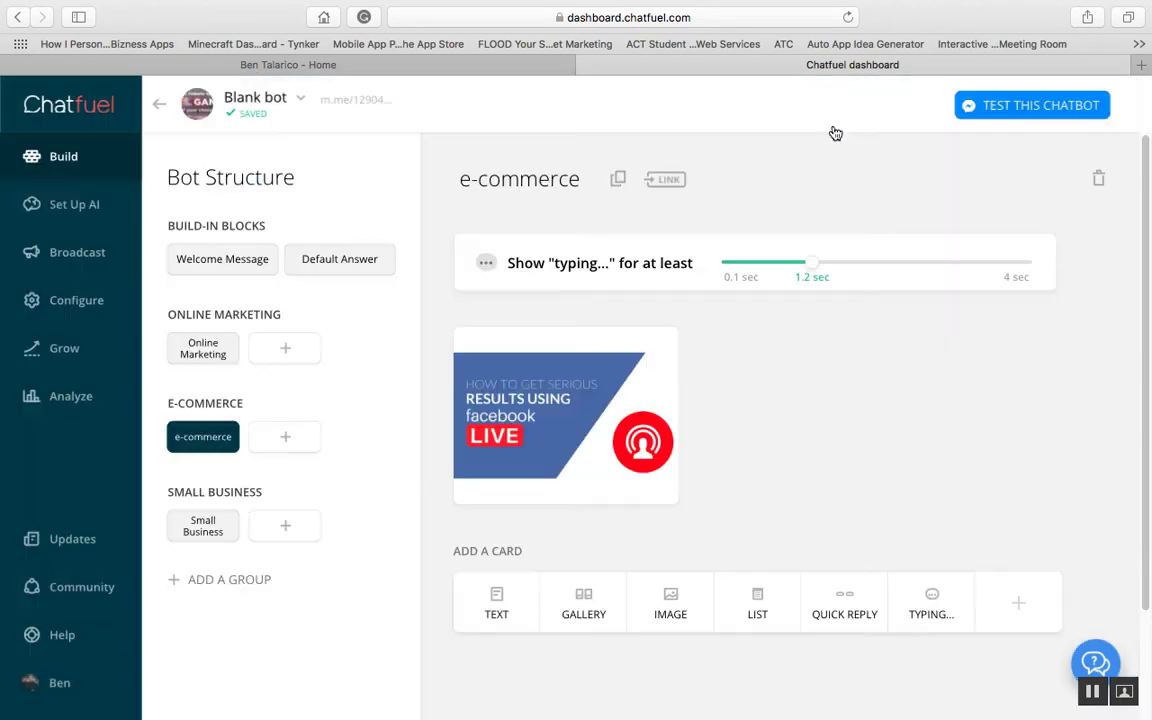
pyautogui.click(203, 526)
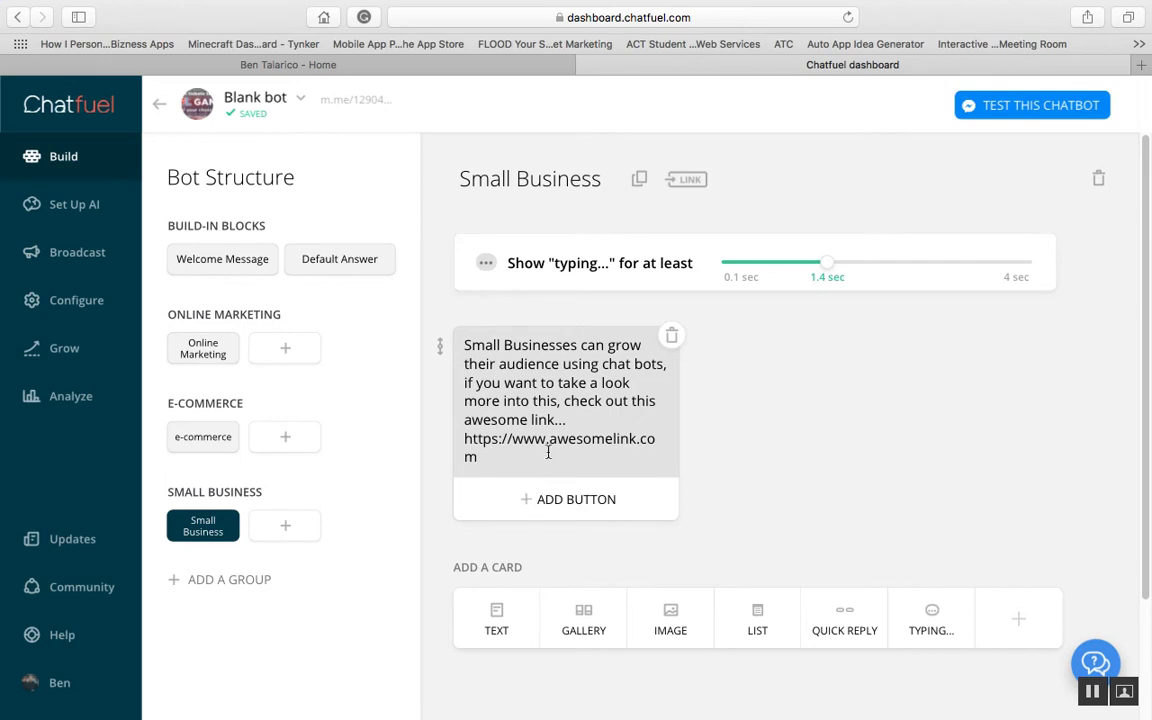
pyautogui.click(224, 256)
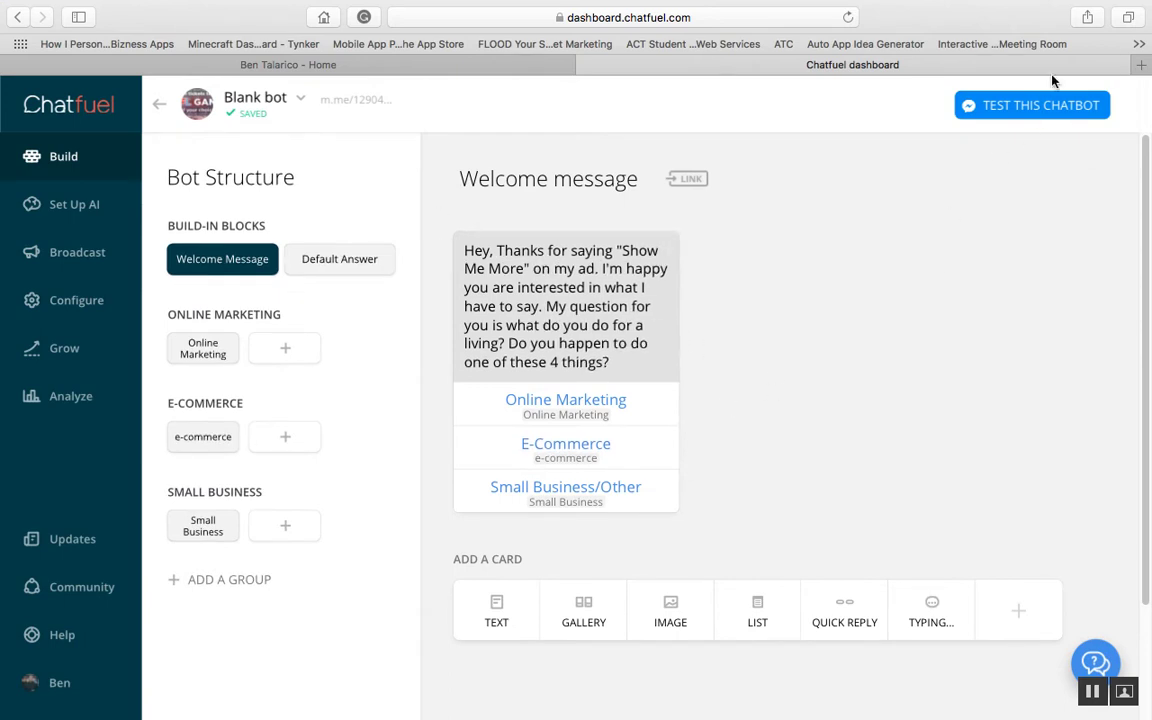
# - Start a test of the chatbot with the signed-in Facebook account and open its conversation on Messenger.com
pyautogui.click(1057, 105)
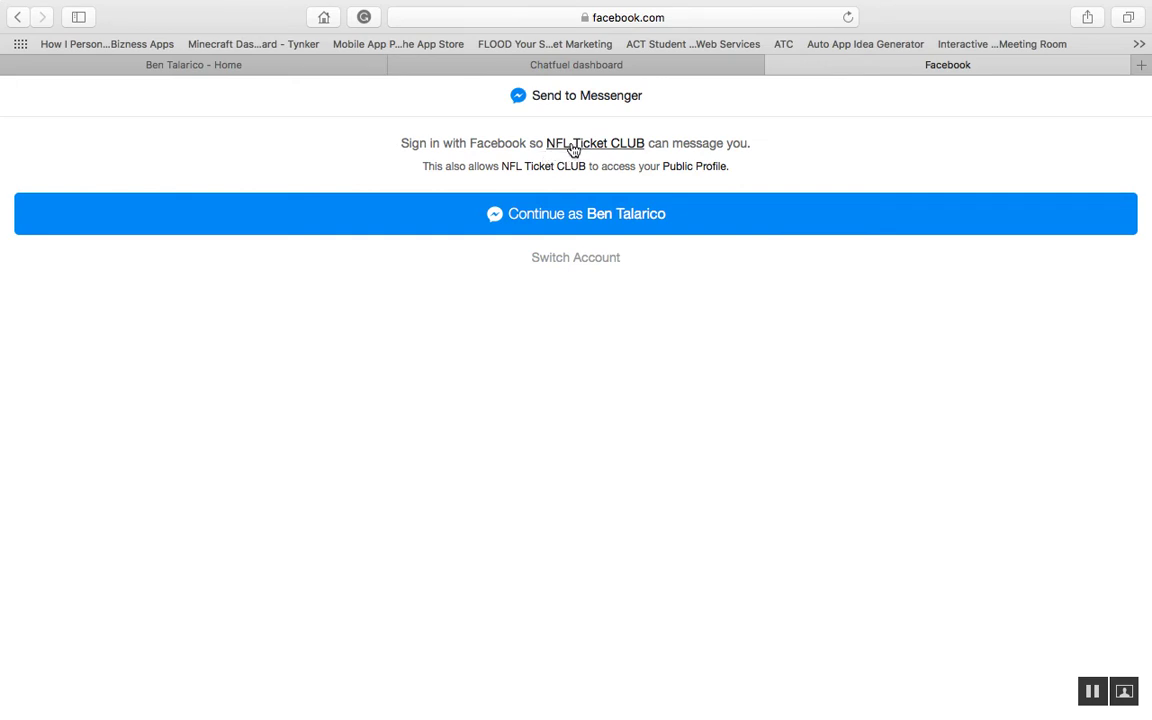
pyautogui.click(642, 226)
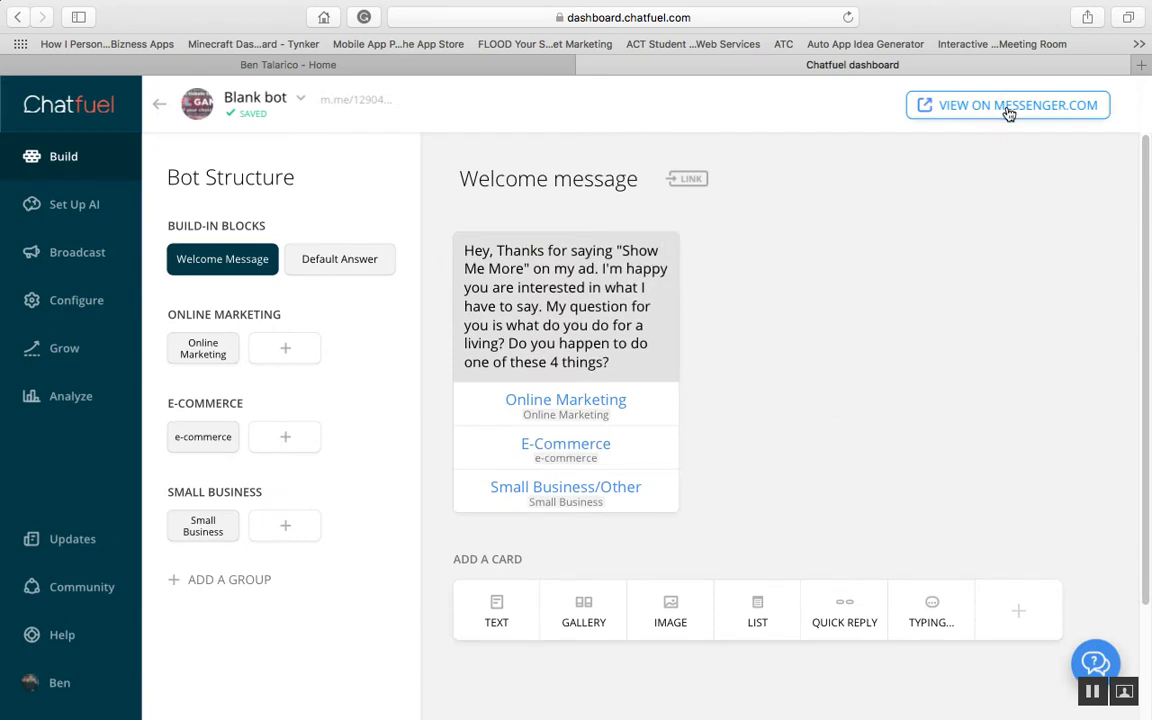
pyautogui.click(940, 112)
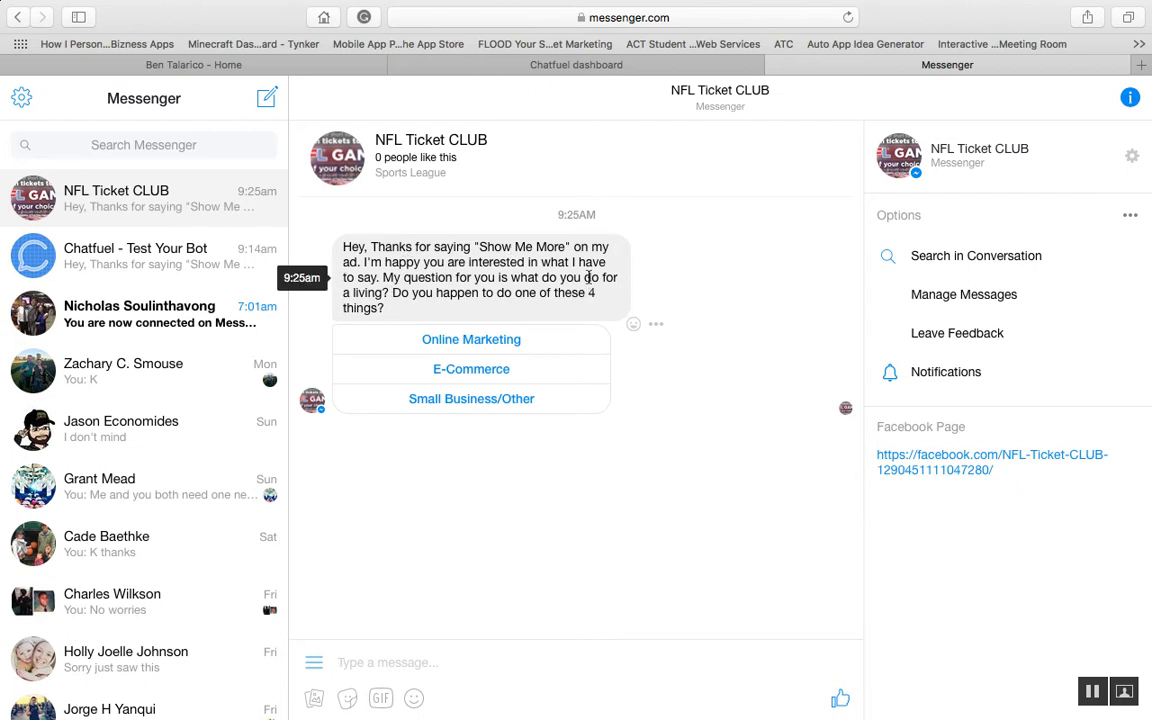
# - Test the bot's replies in Messenger by choosing Online Marketing, E-Commerce and Small Business/Other from the welcome message
pyautogui.click(528, 341)
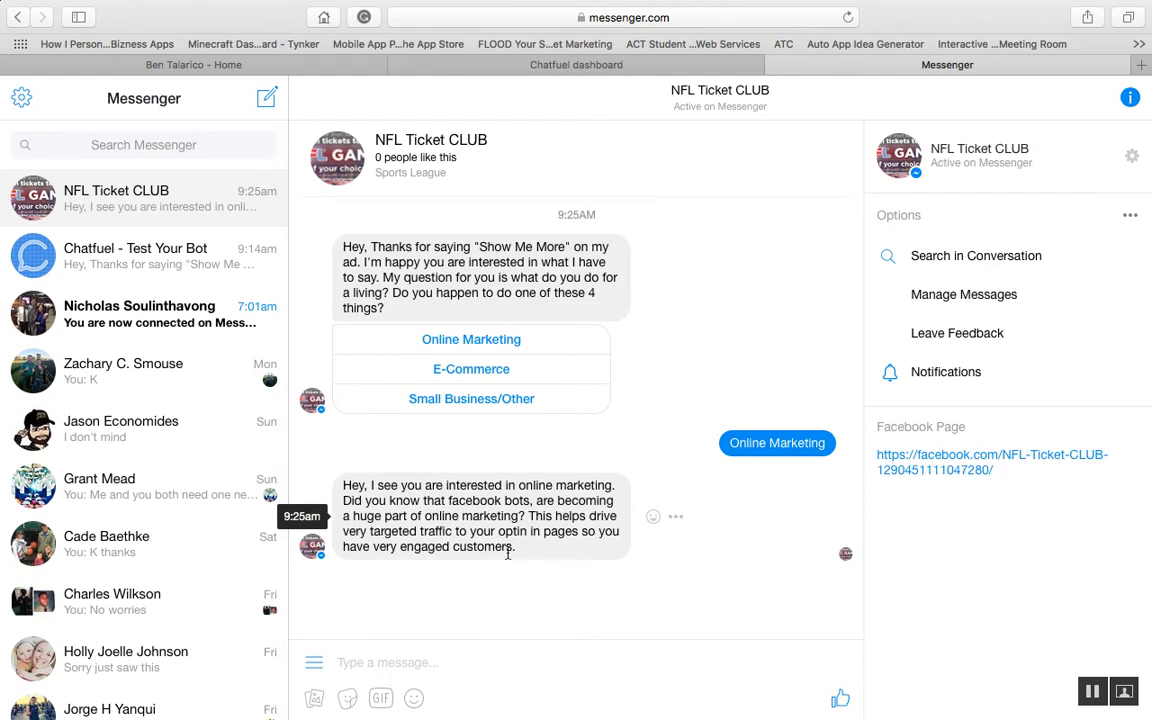
pyautogui.click(519, 370)
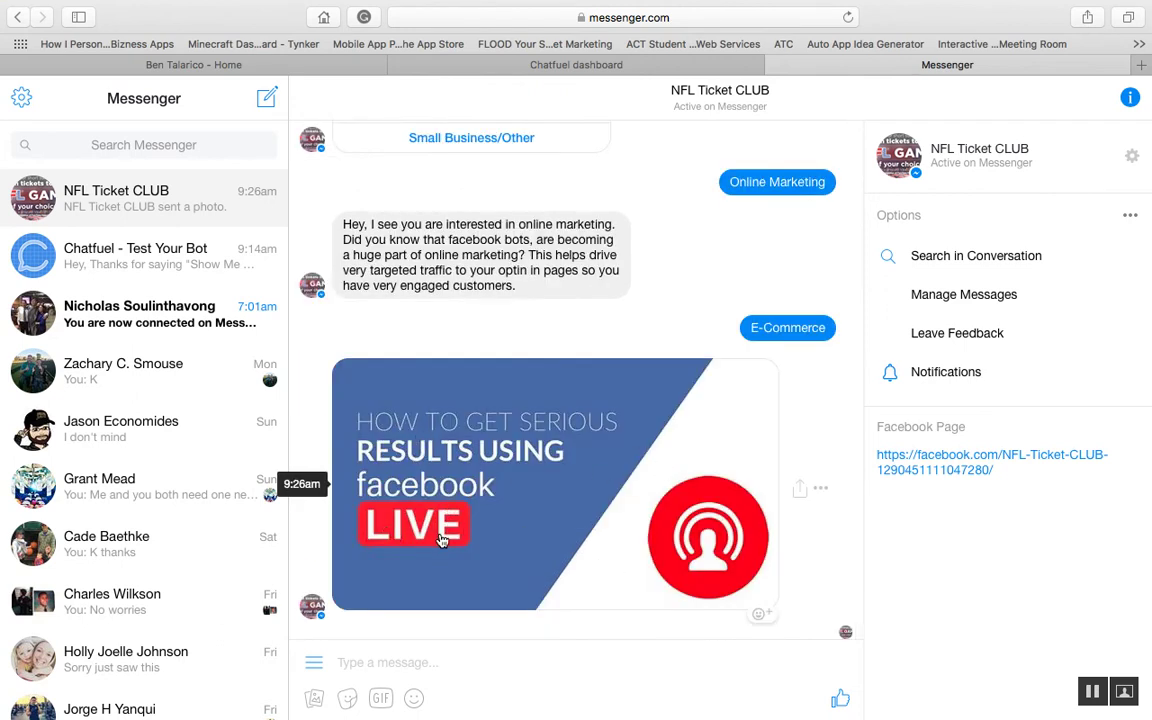
pyautogui.scroll(1, 386, 525)
pyautogui.click(471, 176)
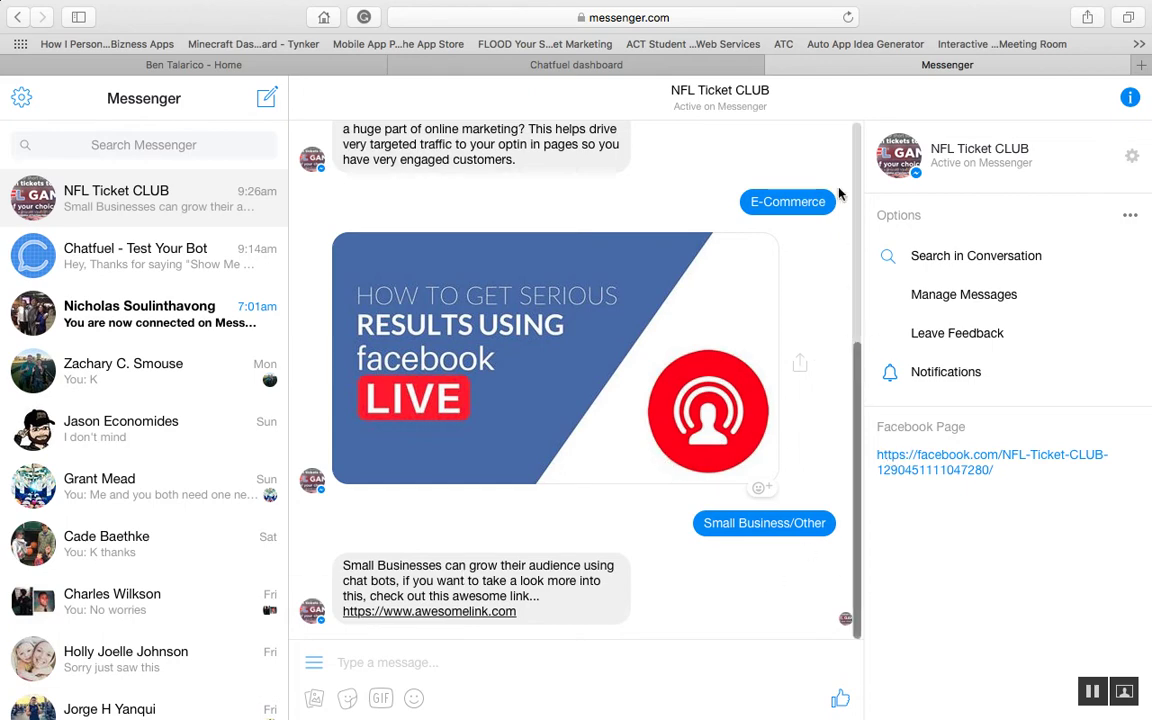
# - Return to the Chatfuel dashboard and, in the AI setup, switch the "some me more" rule's reply type to text and back to block
pyautogui.click(774, 65)
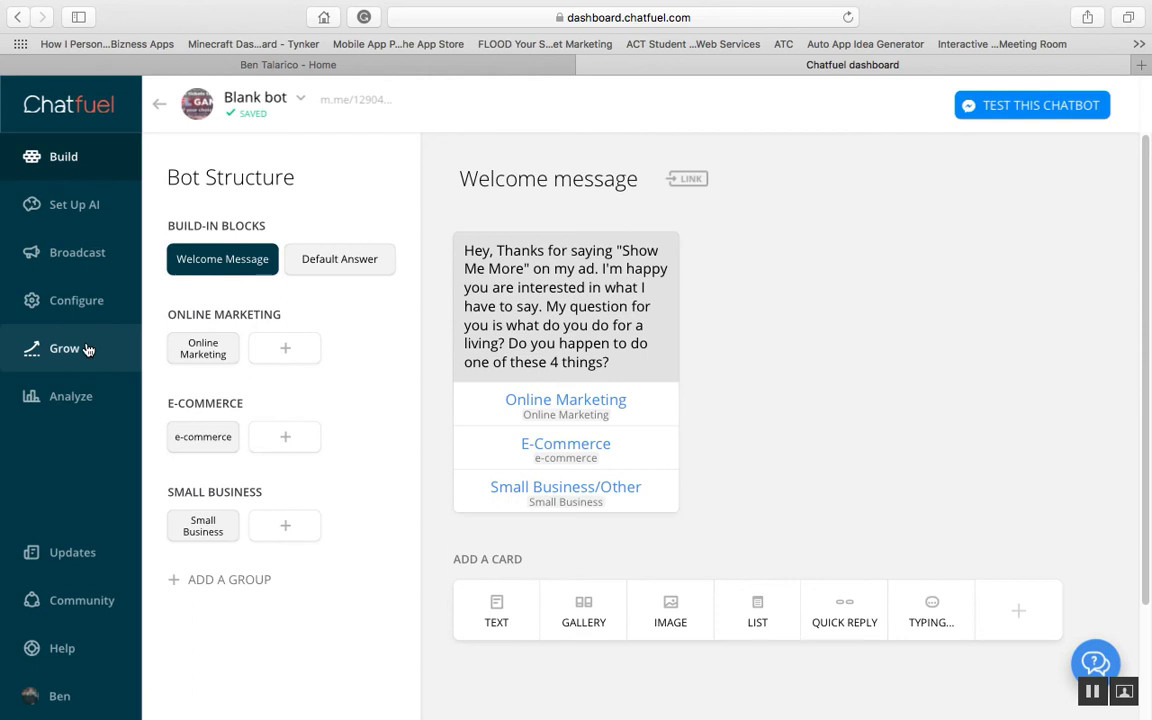
pyautogui.click(90, 213)
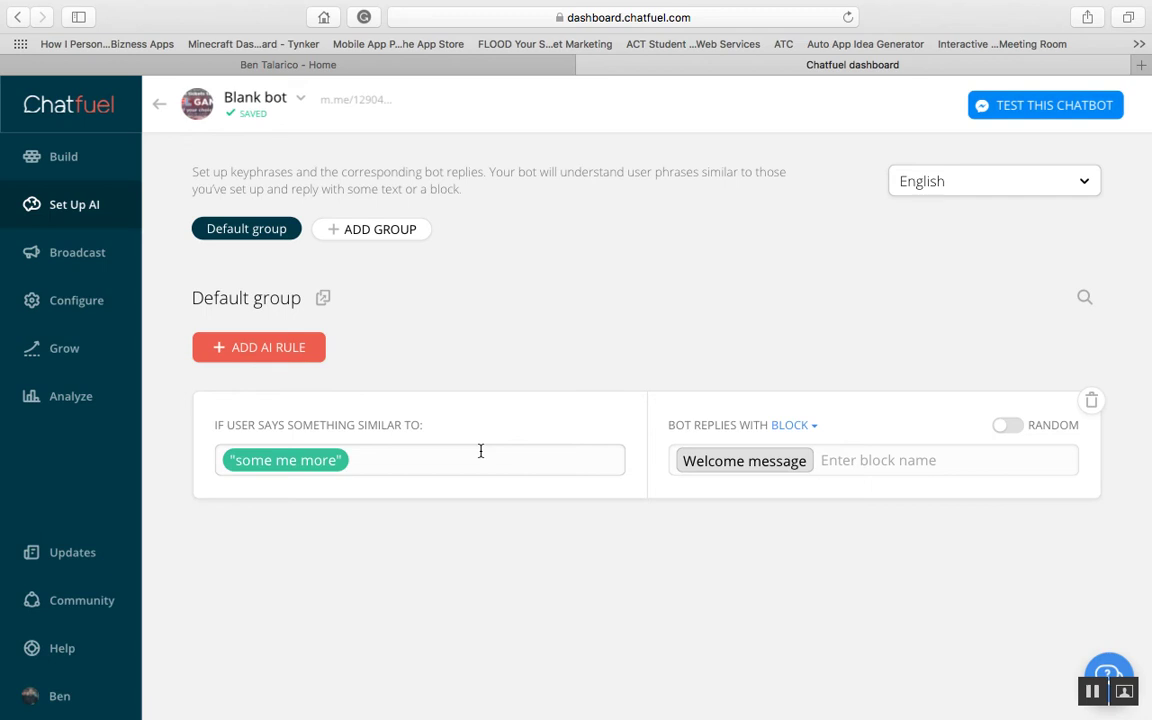
pyautogui.click(798, 426)
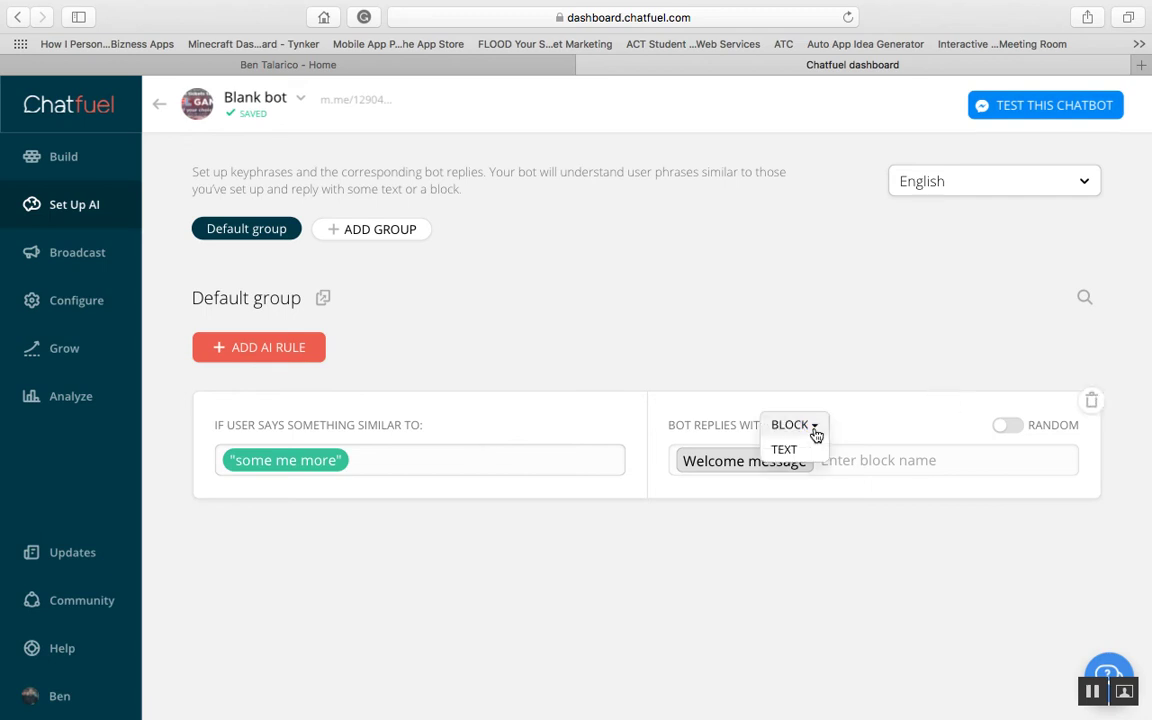
pyautogui.click(808, 450)
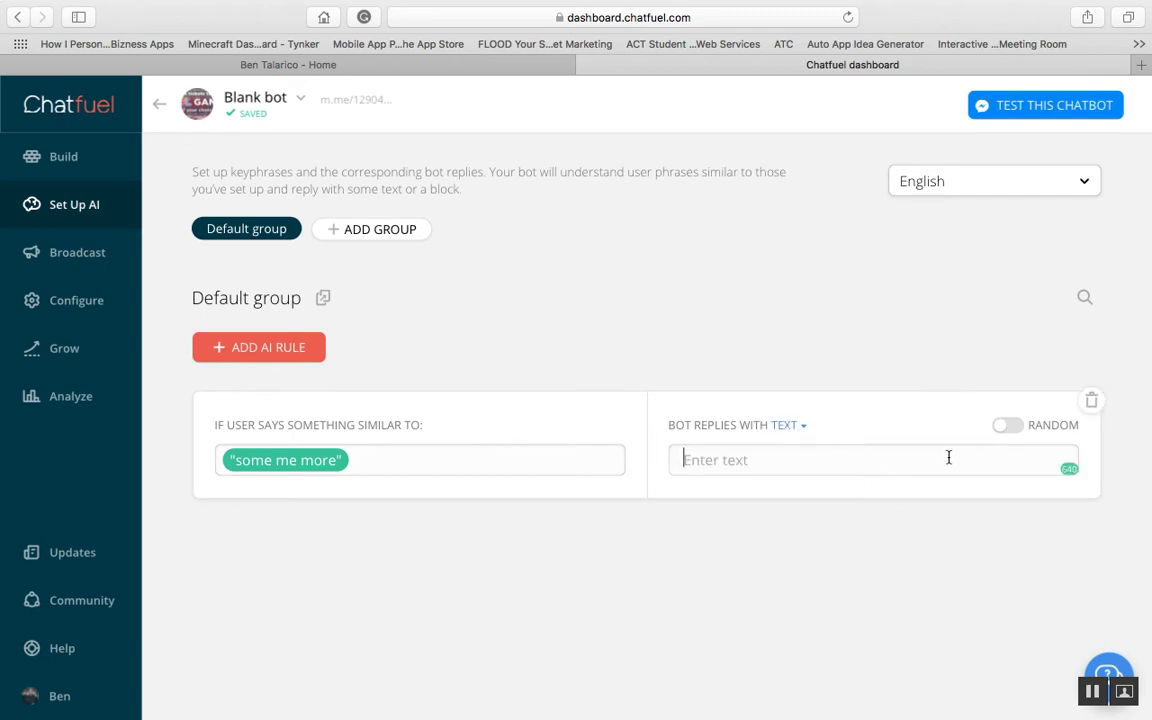
pyautogui.click(800, 430)
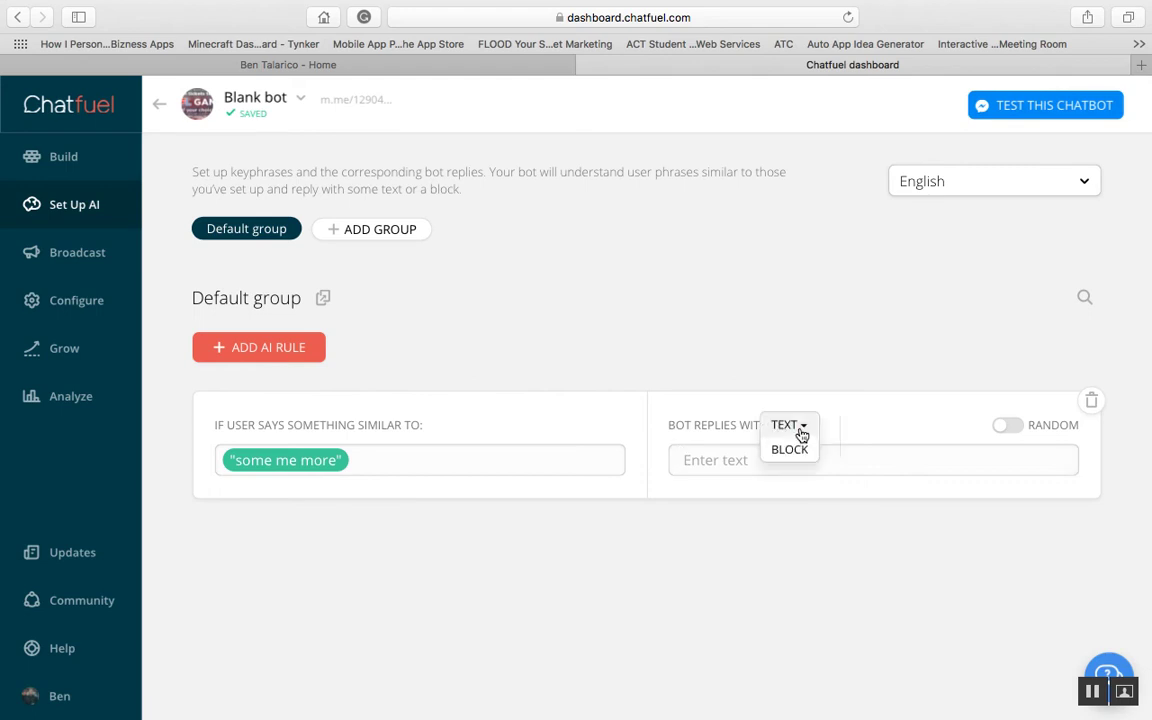
pyautogui.click(797, 452)
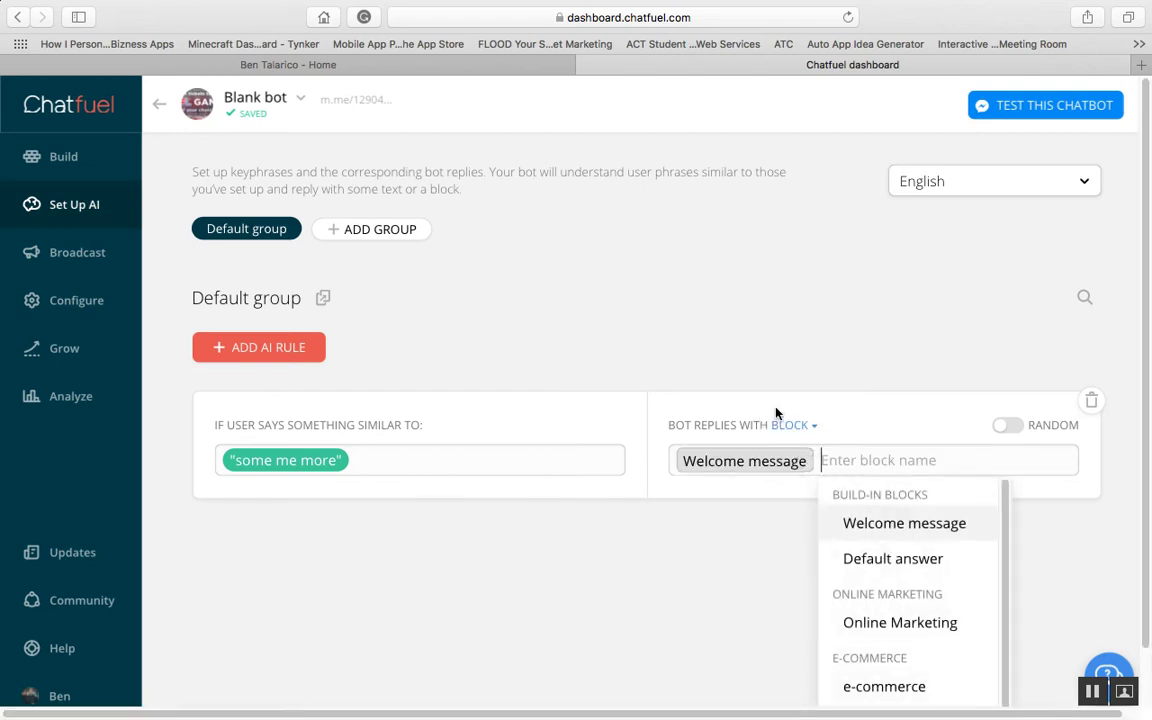
# - Review the bot's growth tools and tips, and open the guide on setting up a Facebook Newsfeed Ad
pyautogui.click(62, 350)
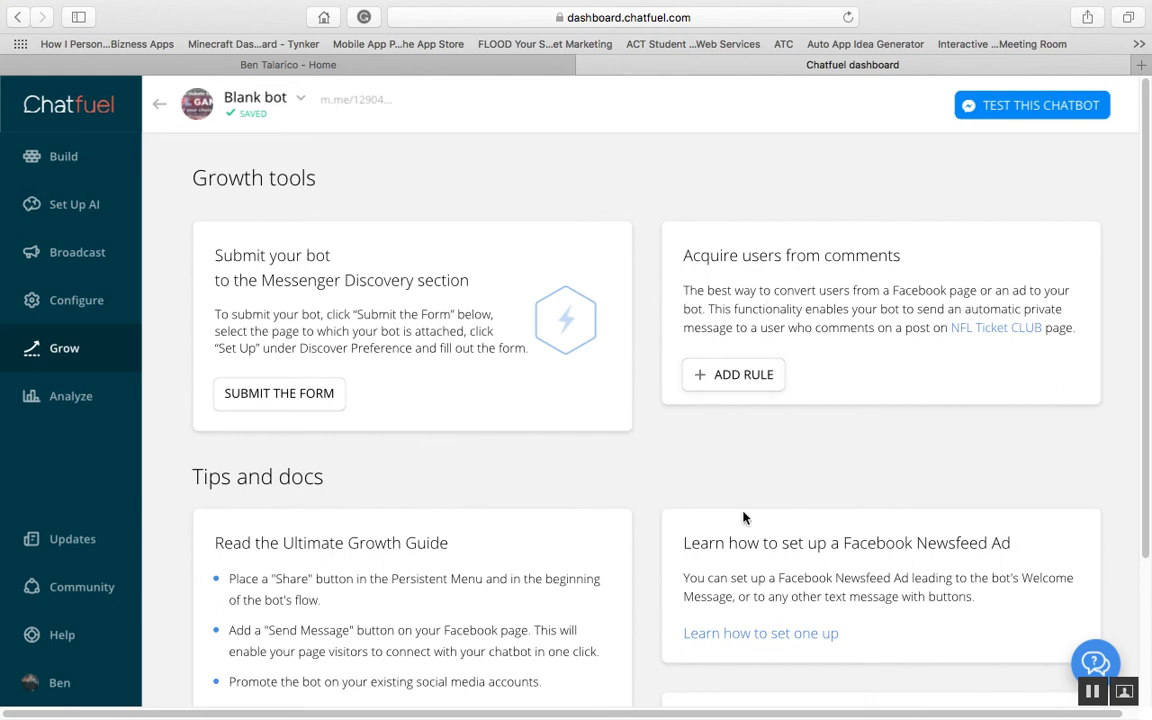
pyautogui.scroll(-3, 1131, 393)
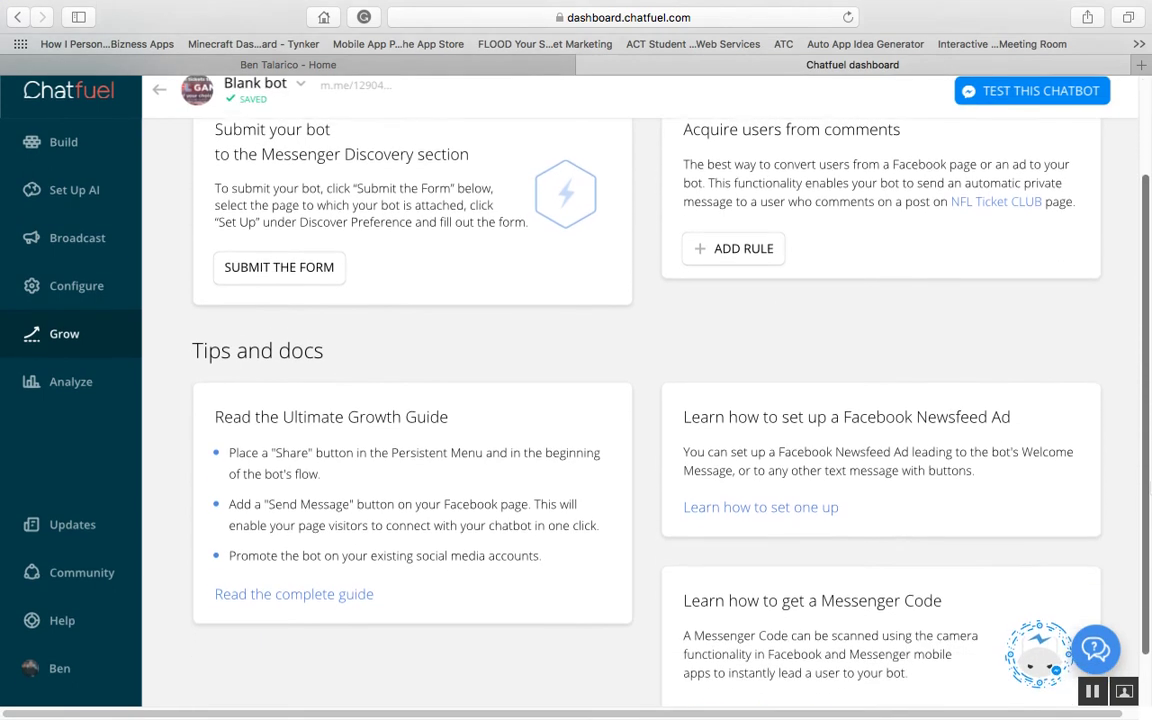
pyautogui.scroll(-2, 1118, 520)
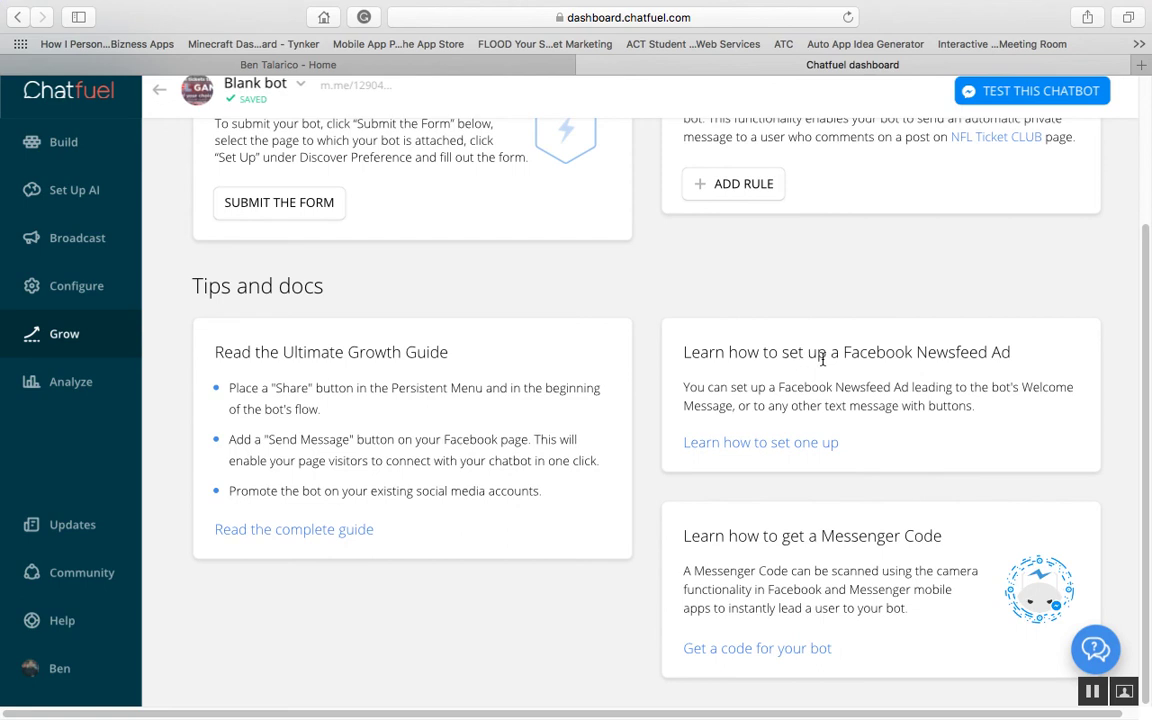
pyautogui.click(789, 447)
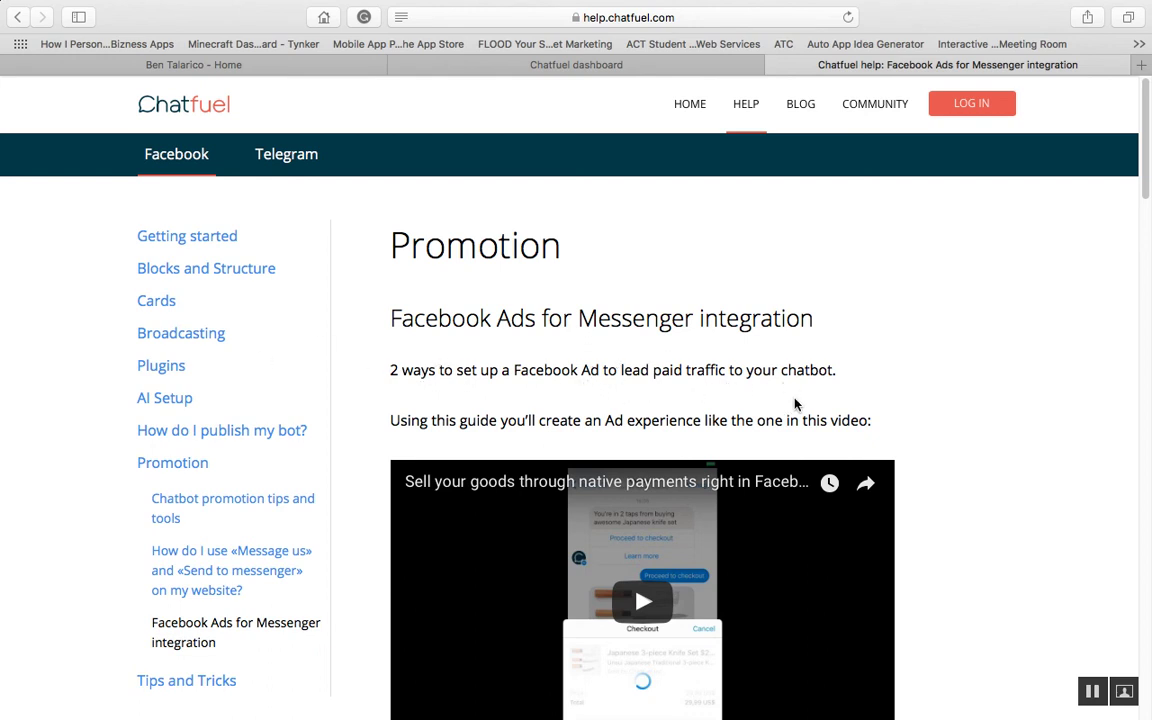
# - Read through the Facebook Ads for Messenger integration guide, including the m.me link setup and the JSON code example
pyautogui.scroll(-5, 421, 341)
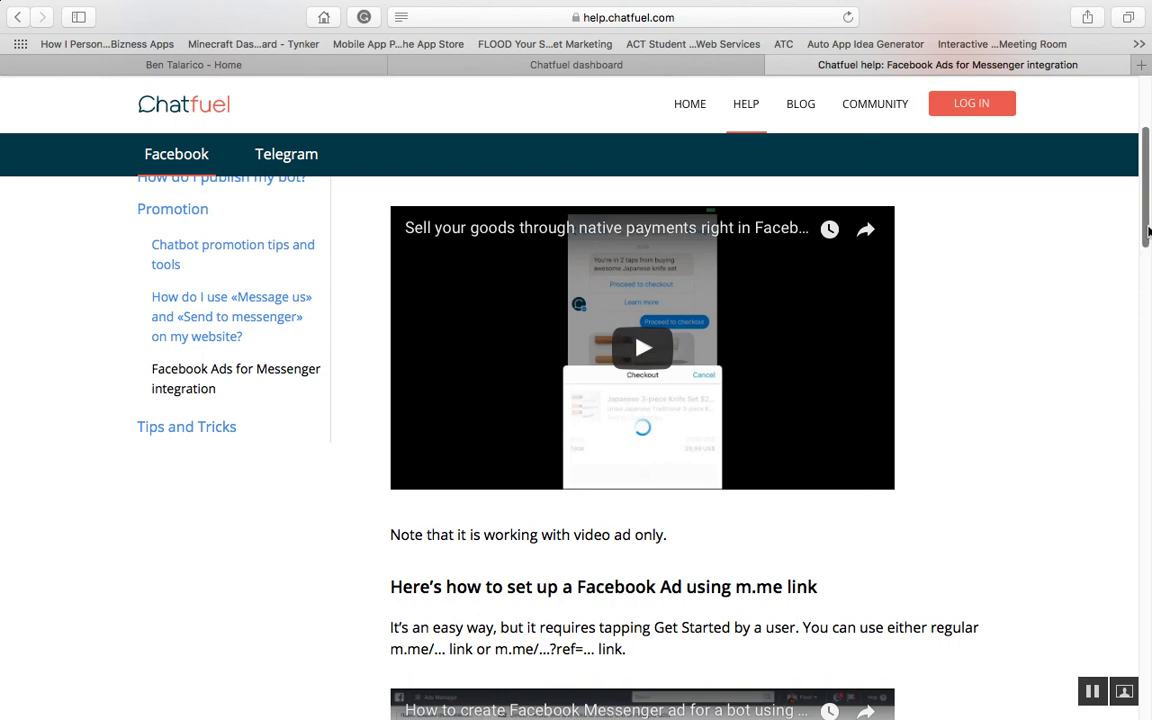
pyautogui.scroll(-8, 1121, 275)
pyautogui.scroll(-12, 1143, 428)
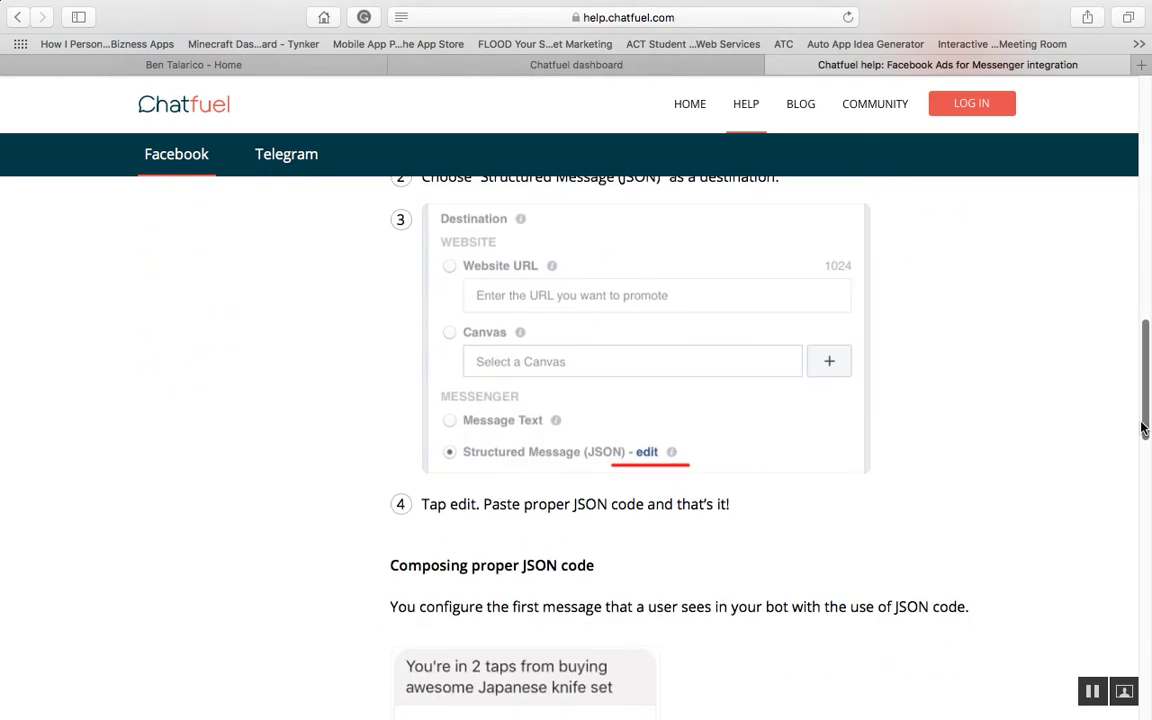
pyautogui.moveTo(1145, 380); pyautogui.dragTo(1148, 434)
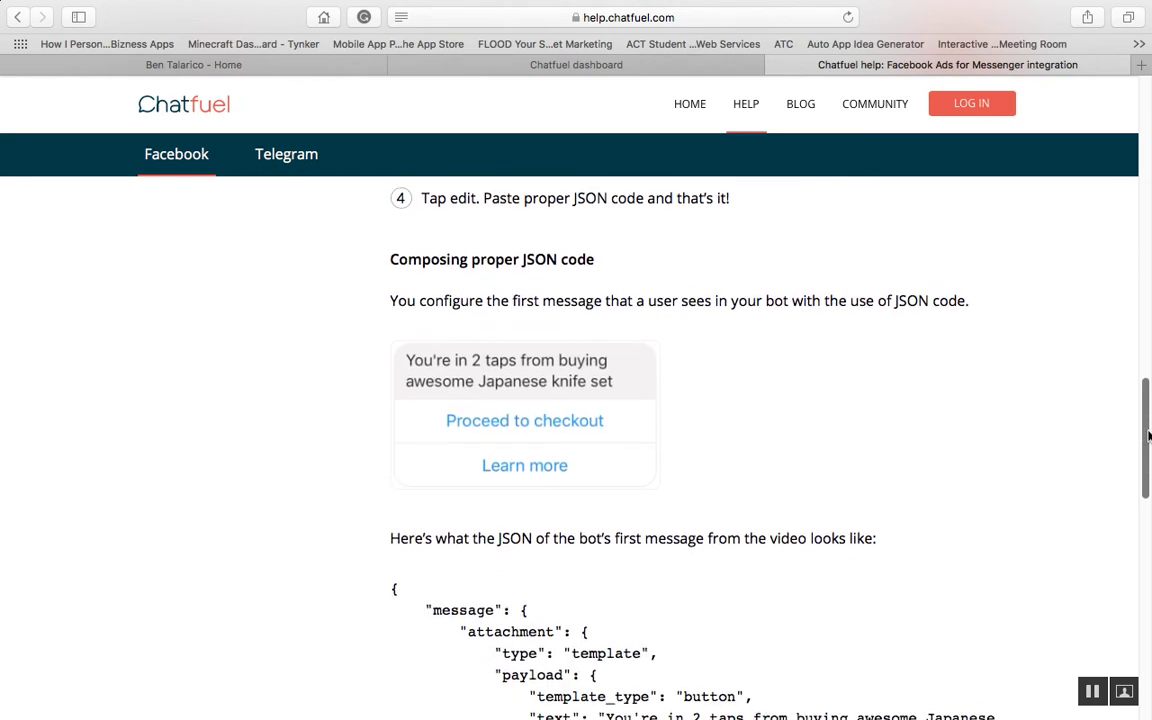
pyautogui.scroll(-3, 1148, 434)
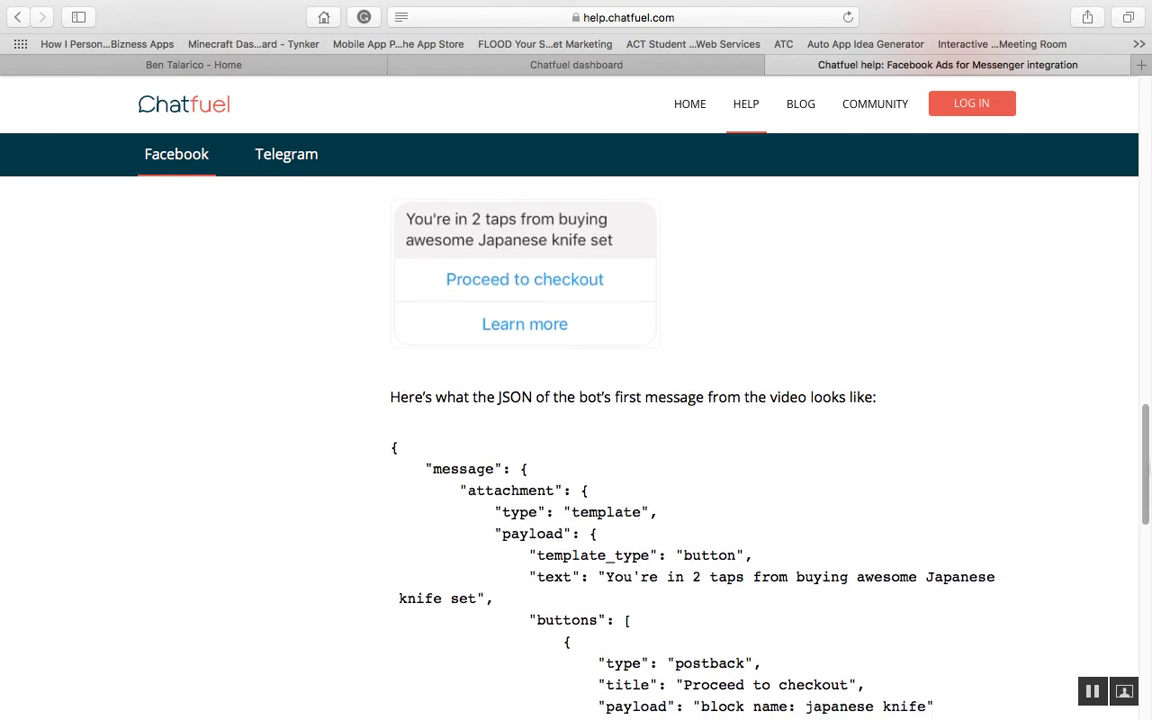
pyautogui.scroll(-10, 519, 517)
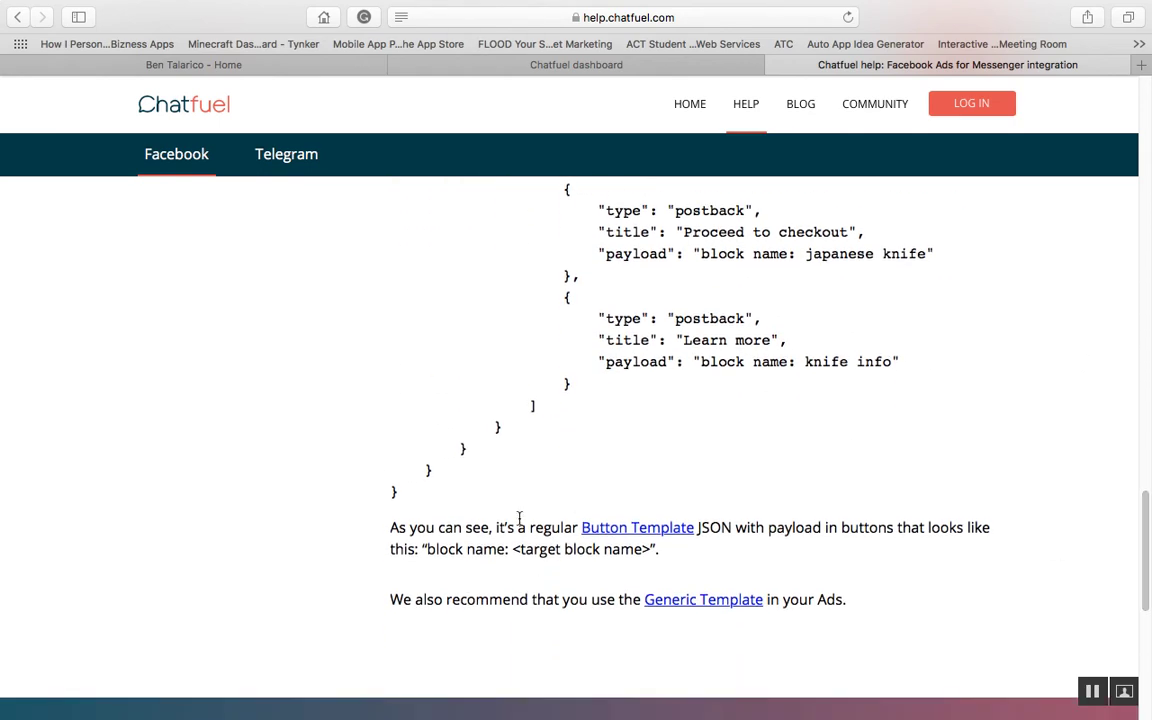
pyautogui.moveTo(1144, 514); pyautogui.dragTo(1134, 140)
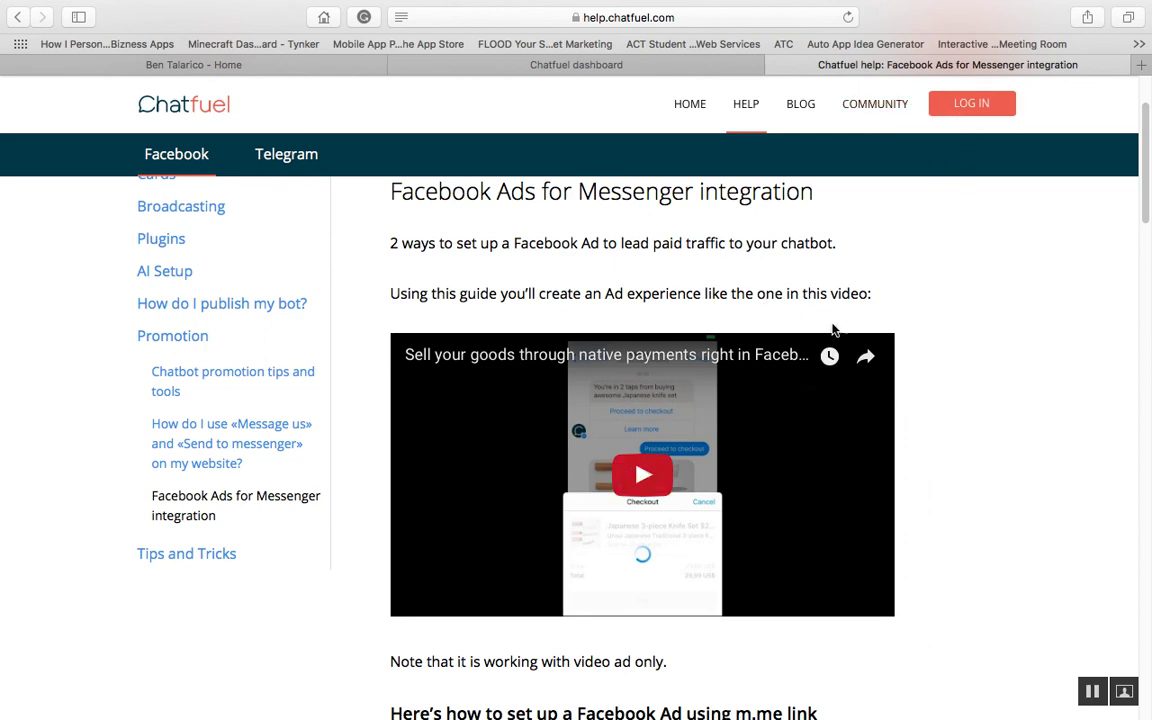
pyautogui.scroll(-3, 442, 360)
pyautogui.scroll(5, 443, 359)
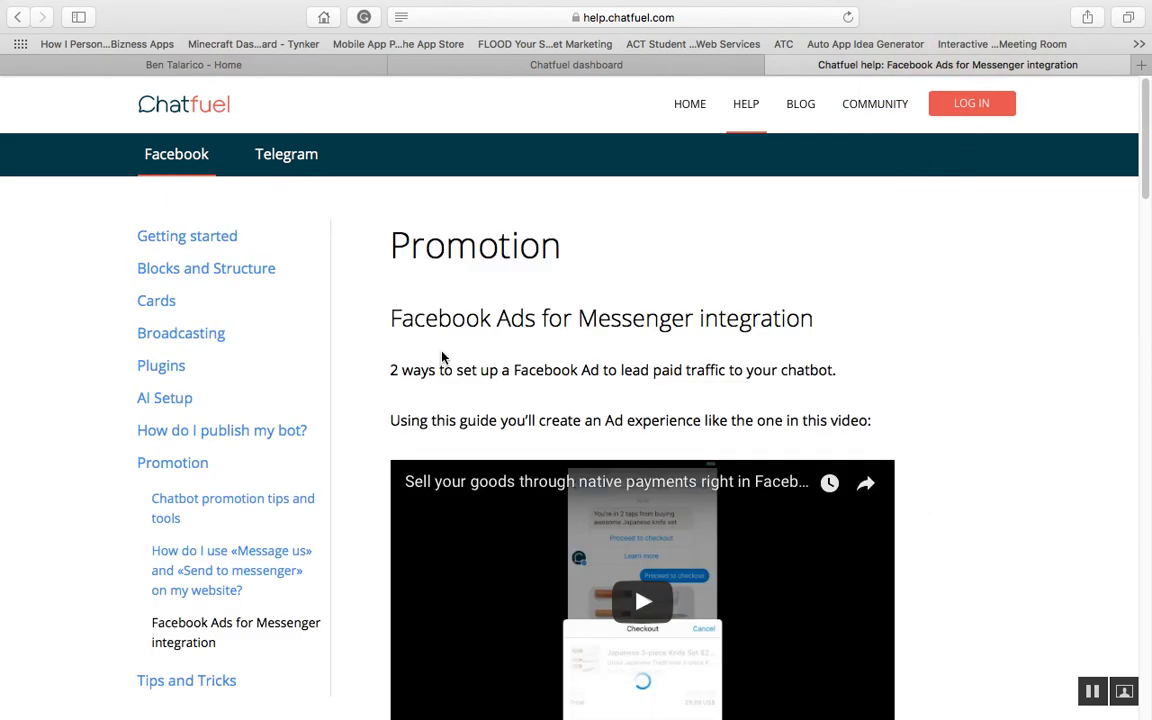
# - Switch back to the Chatfuel dashboard and open the bot's analytics
pyautogui.click(537, 66)
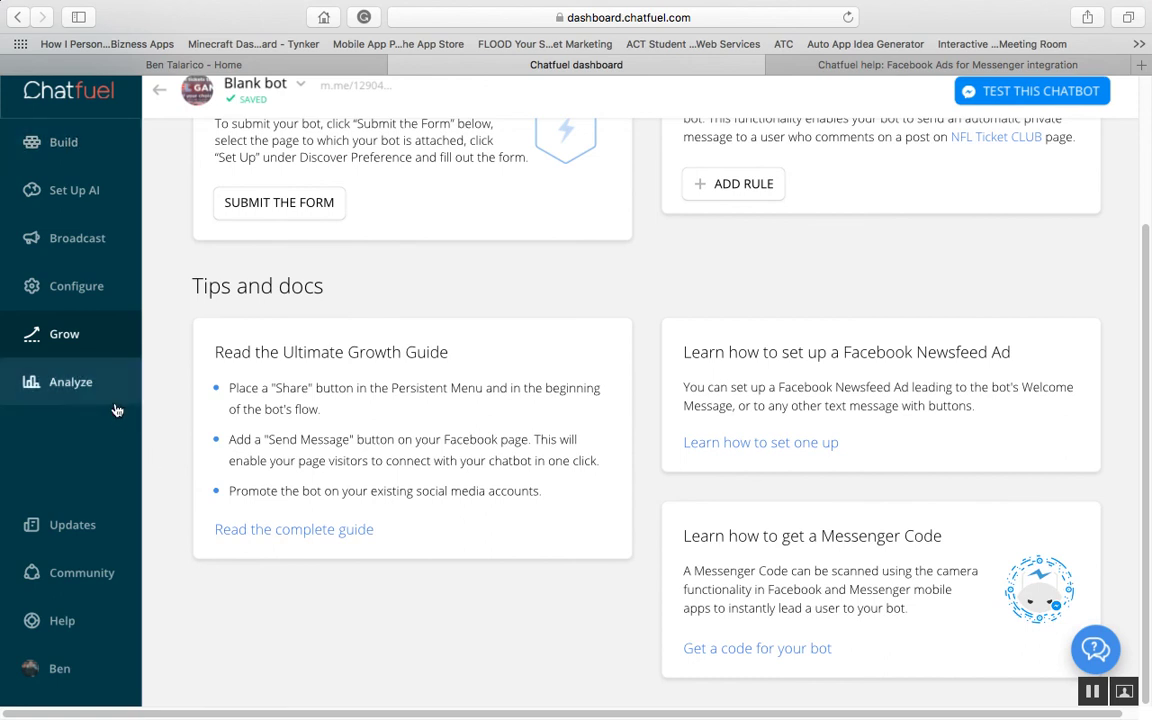
pyautogui.click(77, 381)
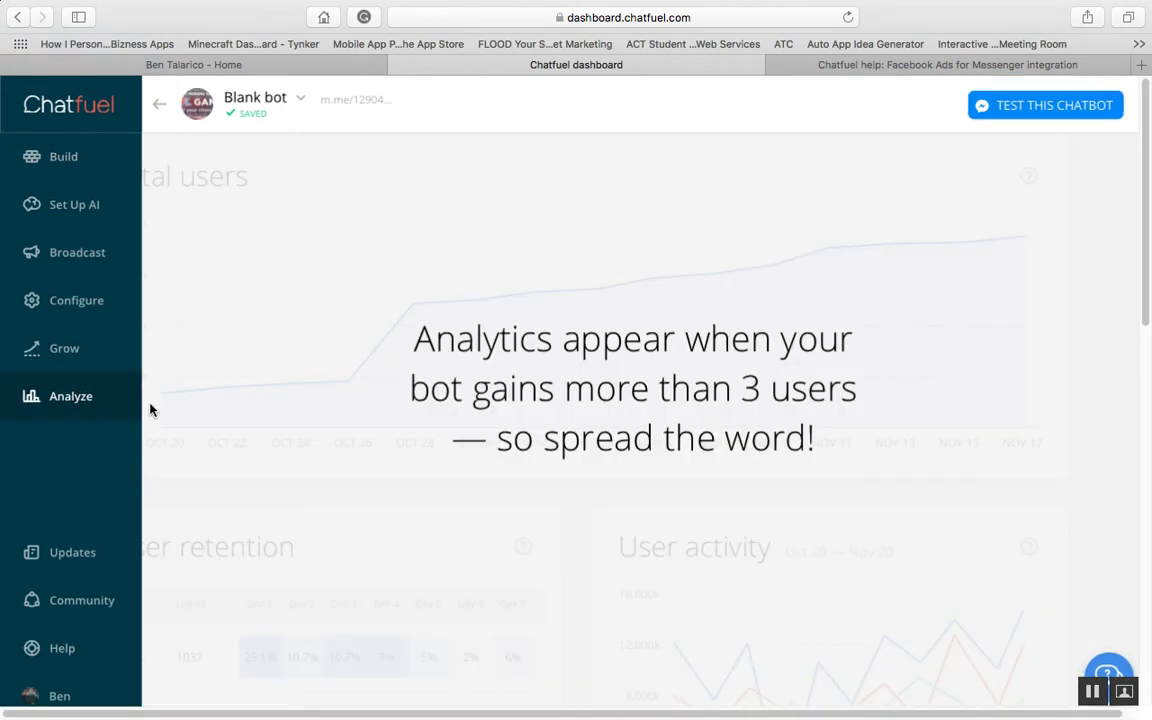